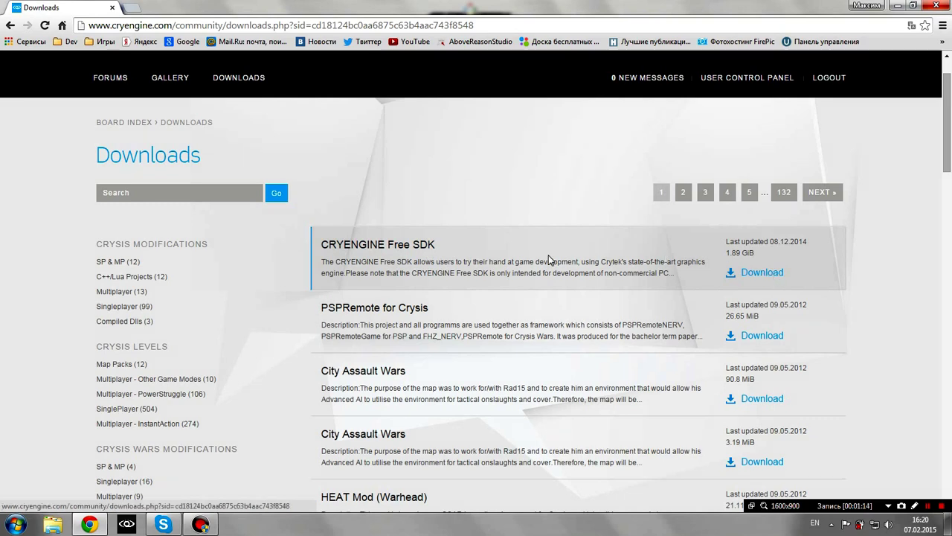
Step: Open the CRYENGINE Free SDK download page and review its description, file size and update date
{"action": "left_click", "coordinate": [428, 250]}
{"action": "scroll", "coordinate": [468, 247], "scroll_direction": "down", "scroll_amount": 1}
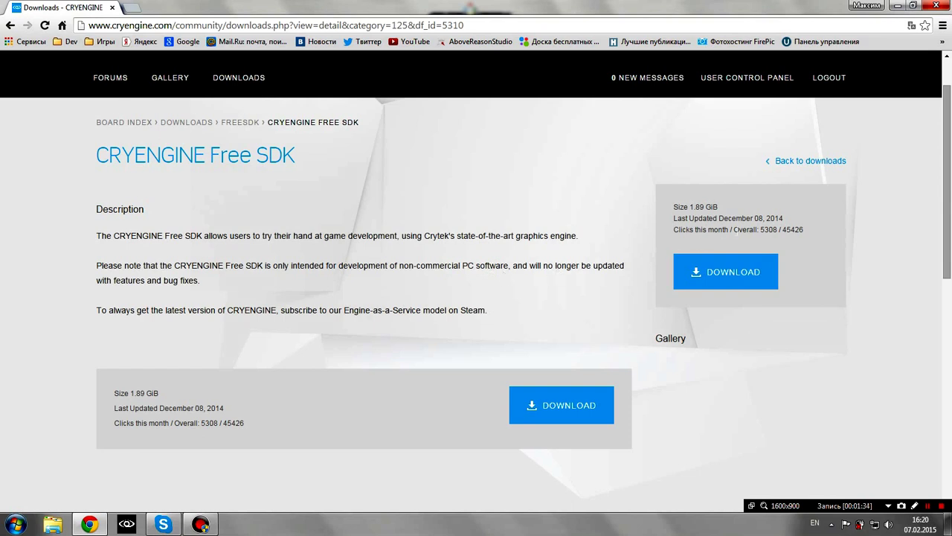
{"action": "left_click_drag", "start_coordinate": [783, 217], "coordinate": [719, 218]}
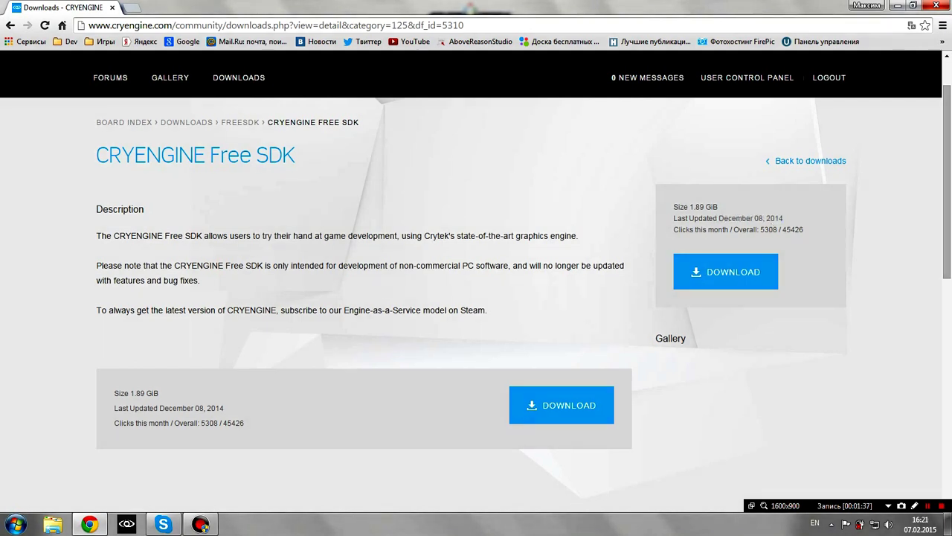
{"action": "scroll", "coordinate": [377, 257], "scroll_direction": "up", "scroll_amount": 1}
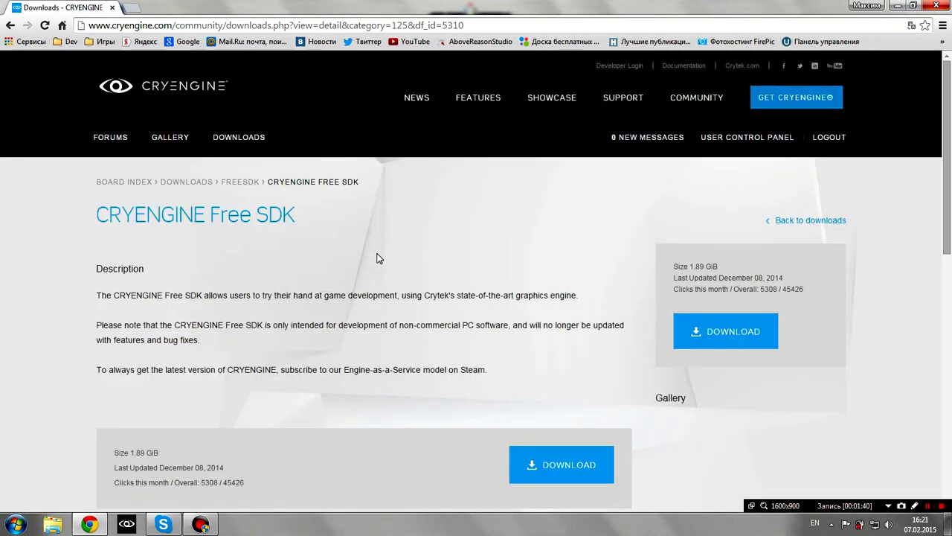
Step: Open the FreeSDK download category and look through its page
{"action": "left_click", "coordinate": [236, 182]}
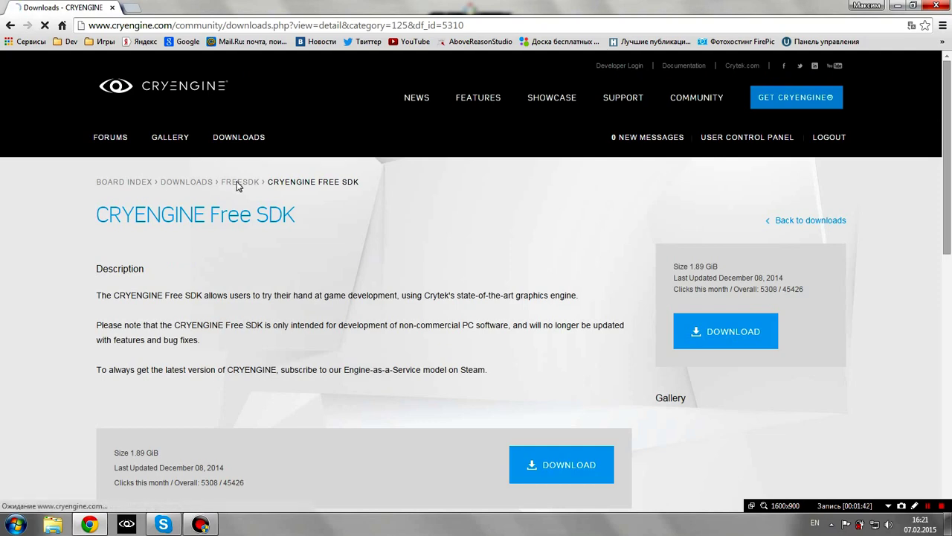
{"action": "scroll", "coordinate": [547, 205], "scroll_direction": "down", "scroll_amount": 5}
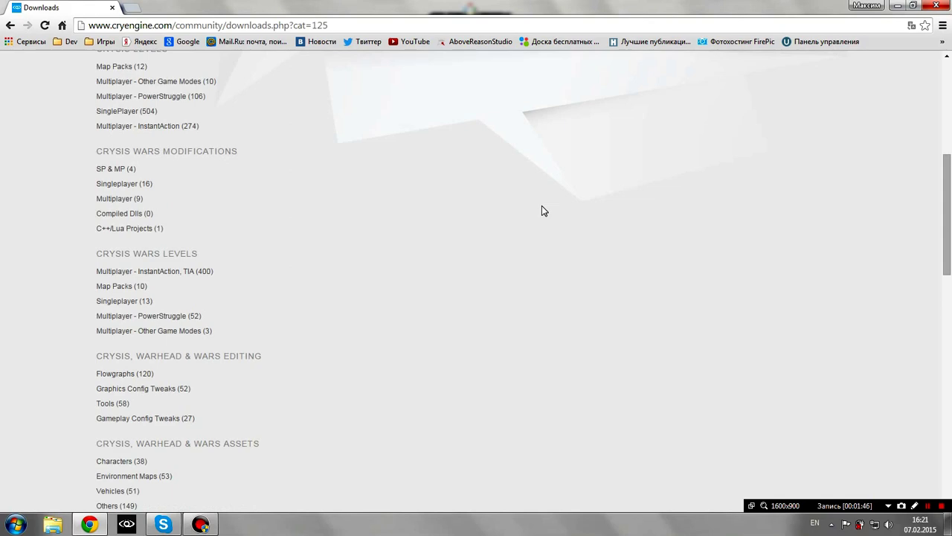
{"action": "scroll", "coordinate": [541, 205], "scroll_direction": "up", "scroll_amount": 5}
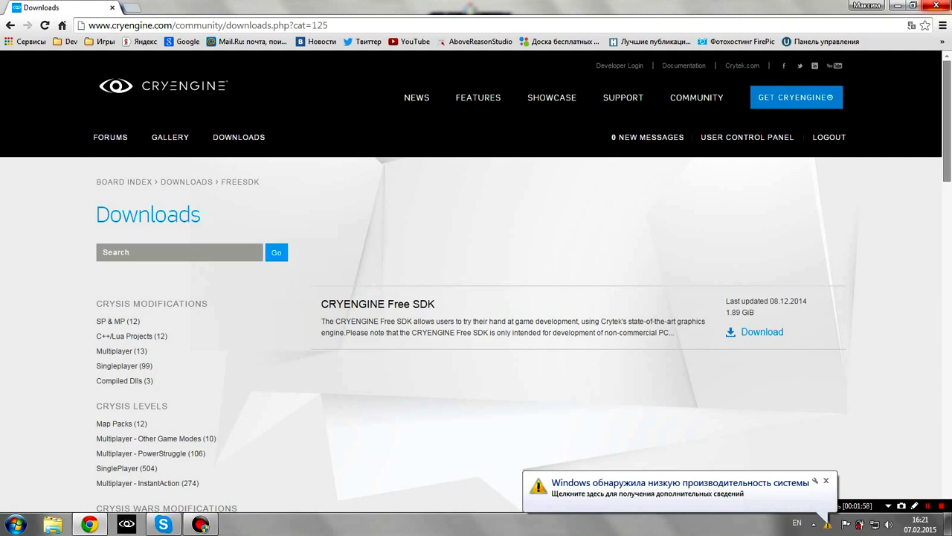
Step: Clear the desktop of open windows and notifications, and open the CRYENGINE folder in Program Files (x86) on drive C
{"action": "key", "text": "super+d"}
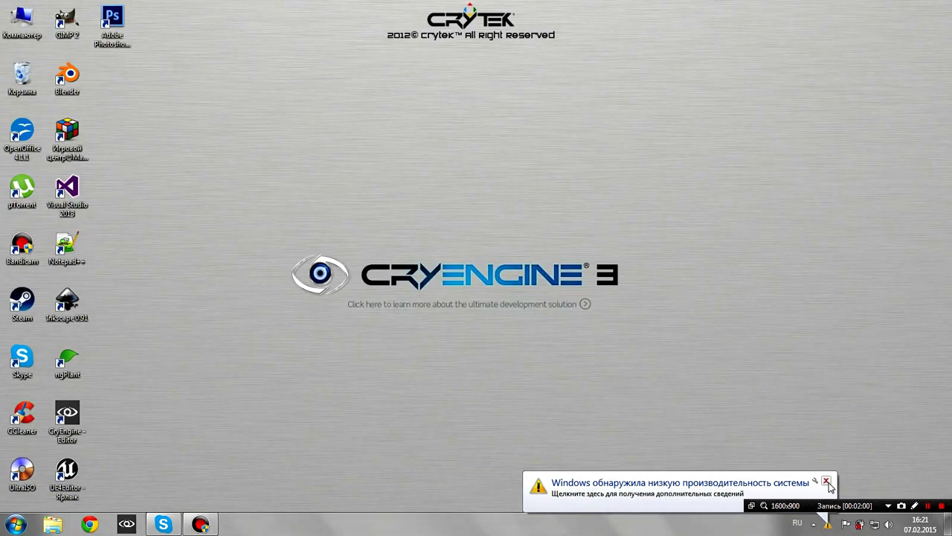
{"action": "left_click", "coordinate": [827, 482]}
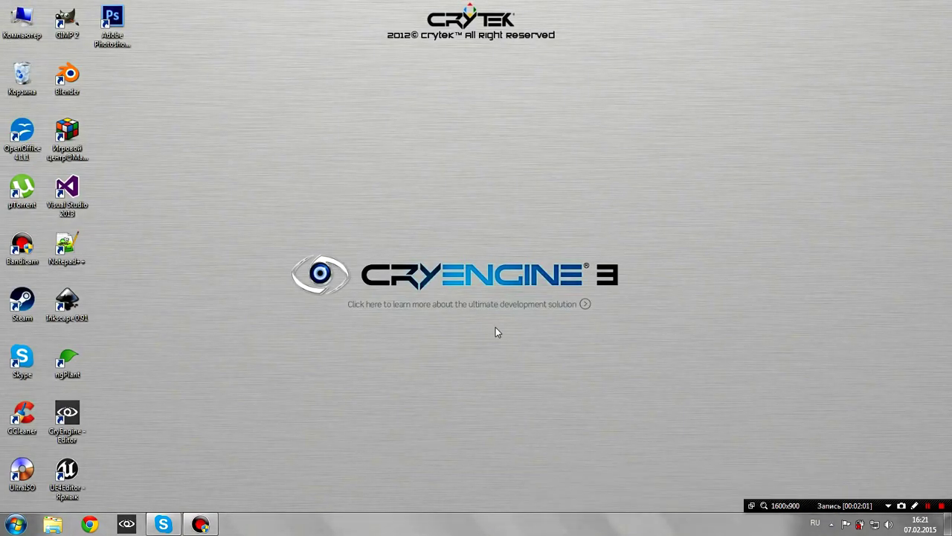
{"action": "double_click", "coordinate": [18, 27]}
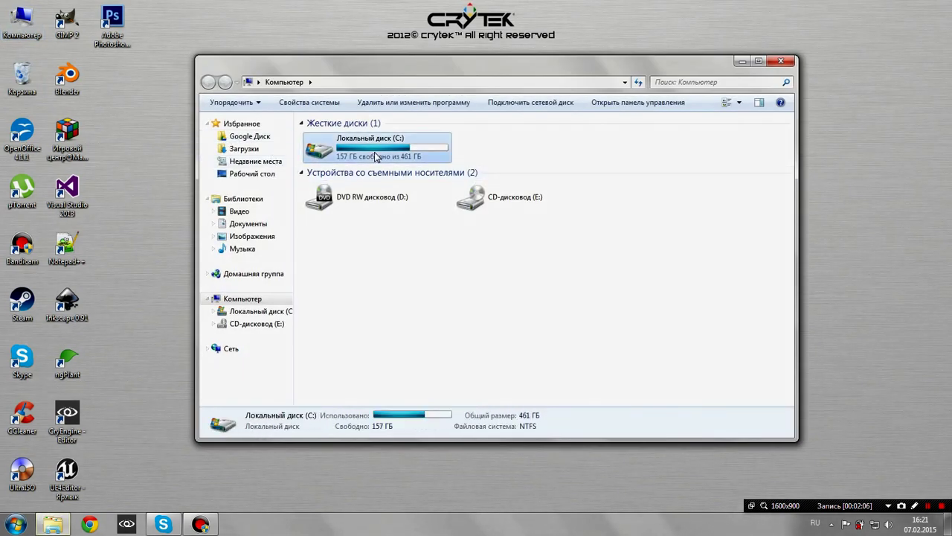
{"action": "double_click", "coordinate": [374, 154]}
{"action": "double_click", "coordinate": [365, 186]}
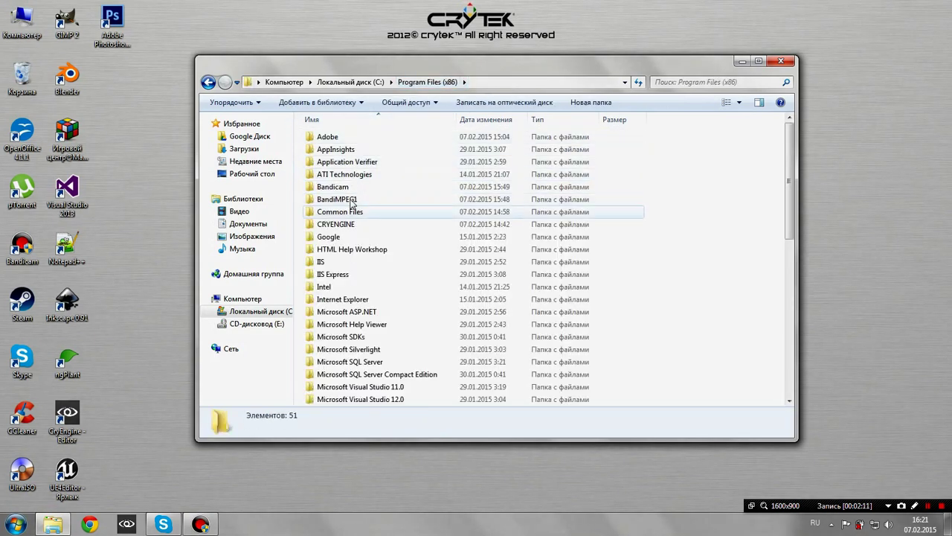
{"action": "double_click", "coordinate": [336, 224]}
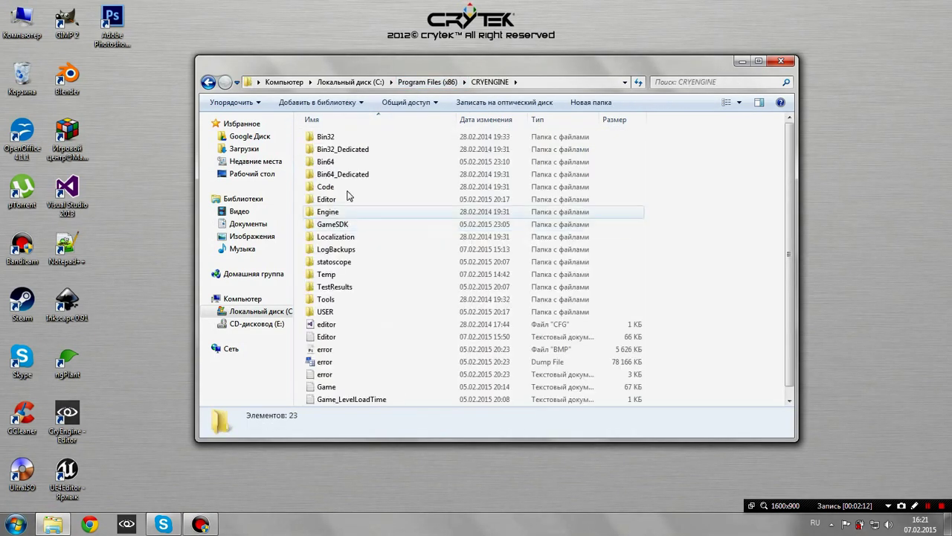
{"action": "scroll", "coordinate": [369, 277], "scroll_direction": "down", "scroll_amount": 1}
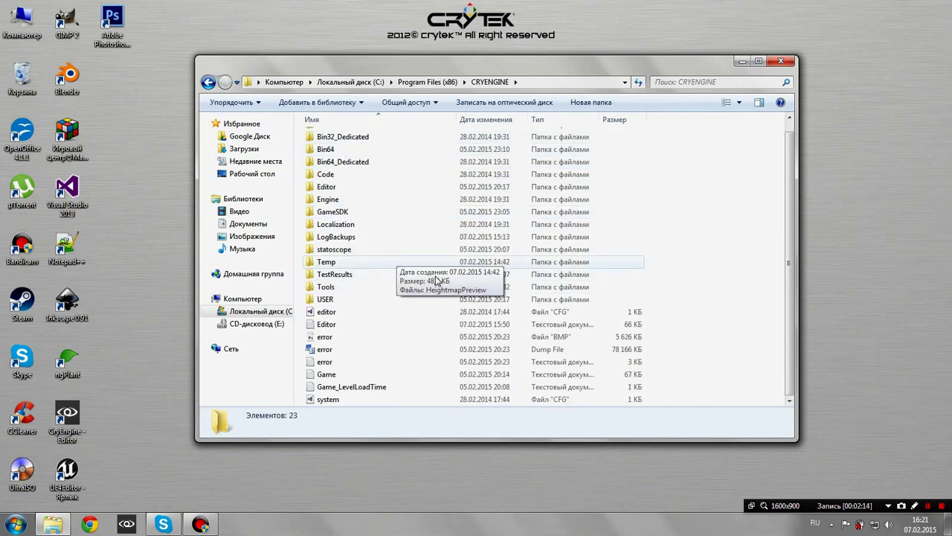
{"action": "left_click_drag", "start_coordinate": [750, 394], "coordinate": [406, 137]}
{"action": "left_click", "coordinate": [735, 216]}
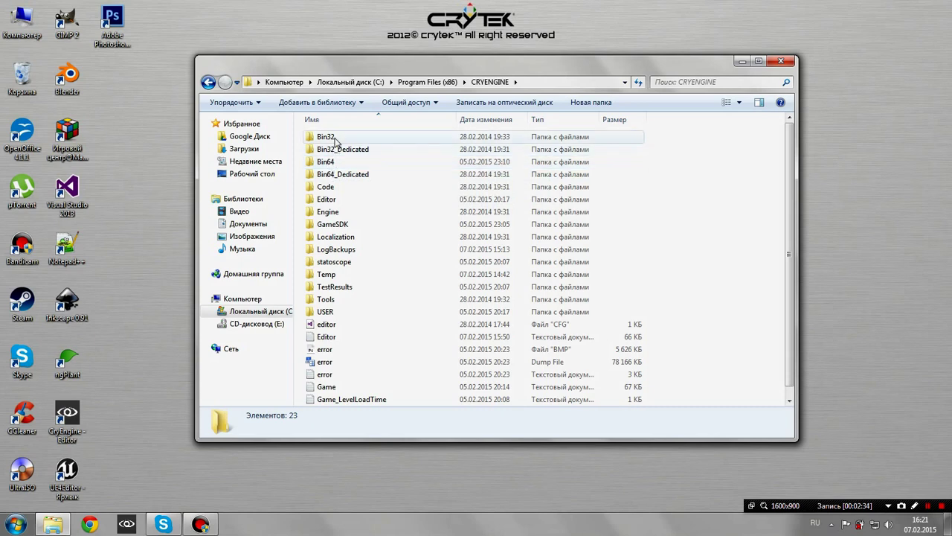
Step: Find the 32-bit Editor application in the Bin32 folder and return to the CRYENGINE folder
{"action": "double_click", "coordinate": [326, 137]}
{"action": "scroll", "coordinate": [376, 223], "scroll_direction": "down", "scroll_amount": 9}
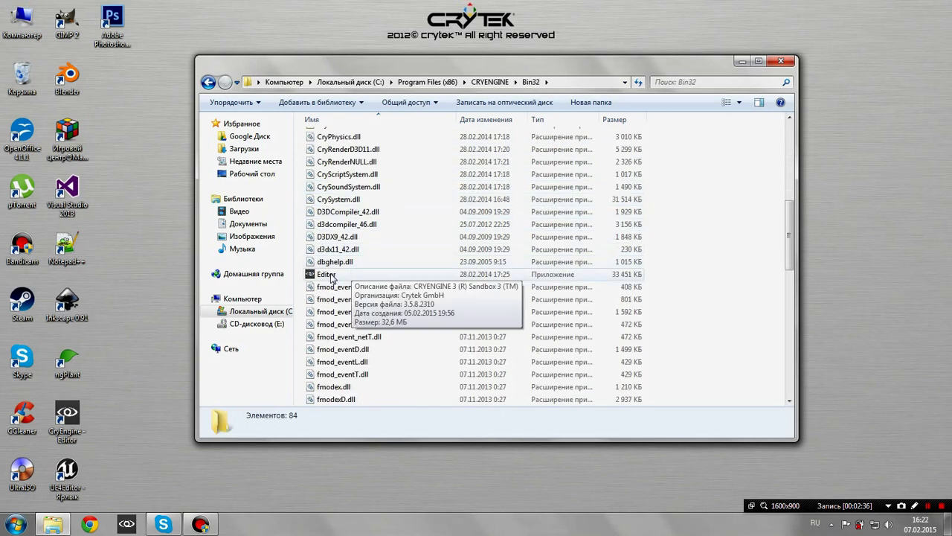
{"action": "left_click", "coordinate": [211, 83]}
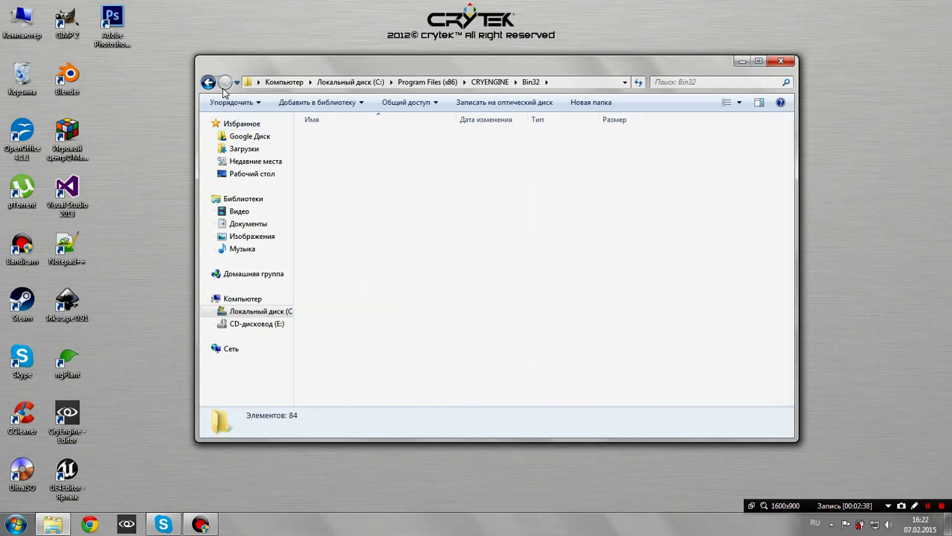
Step: Find the 64-bit Editor application in the Bin64 folder and close the folder window
{"action": "double_click", "coordinate": [328, 161]}
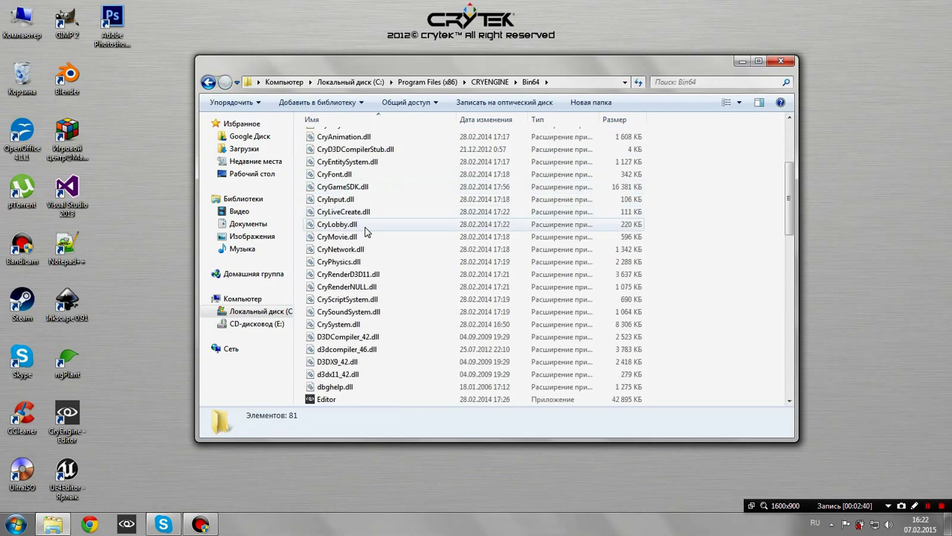
{"action": "scroll", "coordinate": [368, 225], "scroll_direction": "down", "scroll_amount": 3}
{"action": "scroll", "coordinate": [368, 225], "scroll_direction": "down", "scroll_amount": 1}
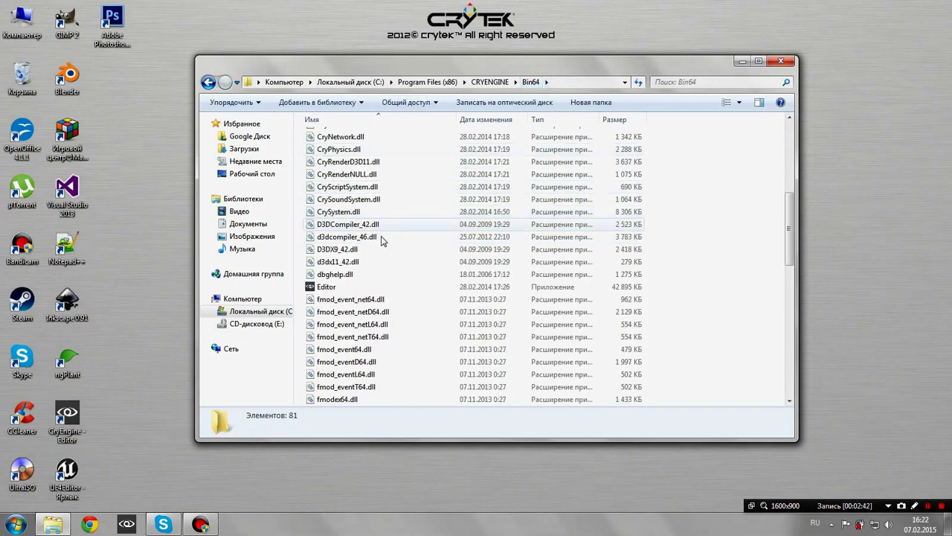
{"action": "left_click", "coordinate": [335, 290]}
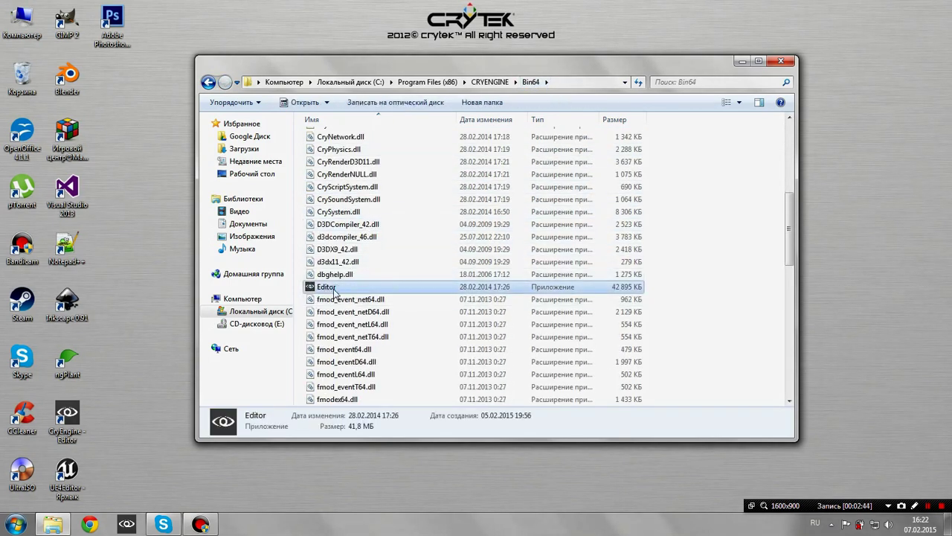
{"action": "scroll", "coordinate": [327, 290], "scroll_direction": "down", "scroll_amount": 12}
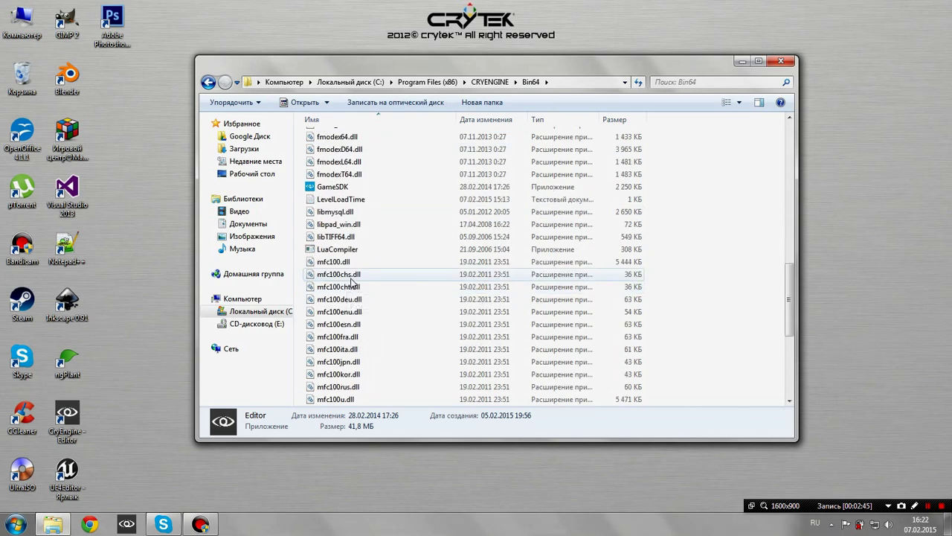
{"action": "left_click", "coordinate": [780, 60]}
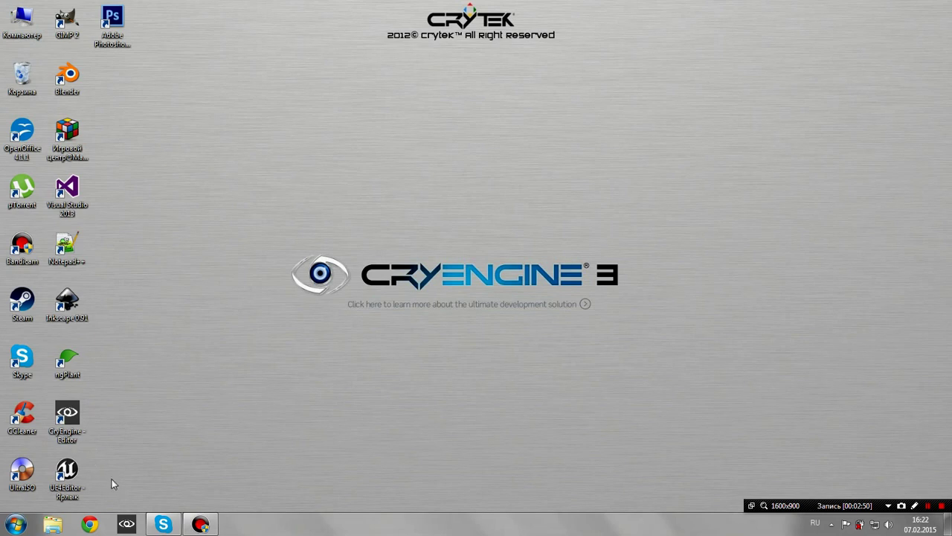
Step: Delete the CryEngine - Editor shortcut from the desktop and move the UE4Editor and Adobe Photoshop shortcuts to close up the icon column
{"action": "left_click", "coordinate": [67, 418]}
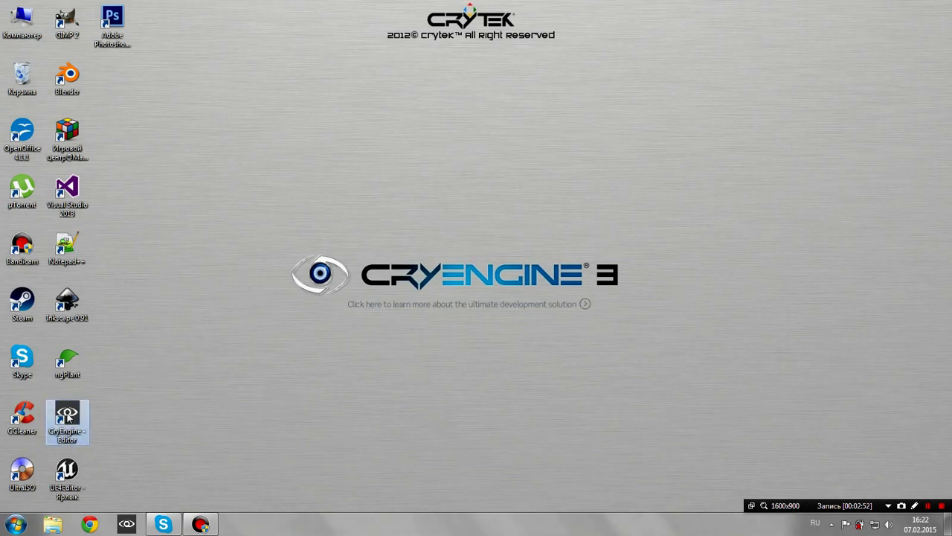
{"action": "key", "text": "Delete"}
{"action": "key", "text": "Return"}
{"action": "left_click_drag", "start_coordinate": [70, 467], "coordinate": [66, 406]}
{"action": "left_click_drag", "start_coordinate": [124, 25], "coordinate": [67, 476]}
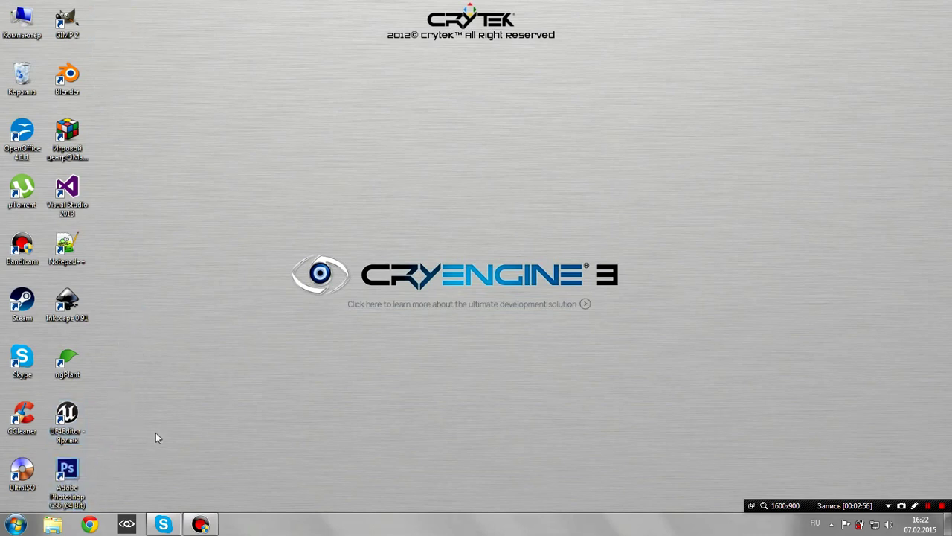
Step: Launch the 64-bit CRYENGINE Sandbox editor and allow it to run past the security warning
{"action": "left_click", "coordinate": [134, 527]}
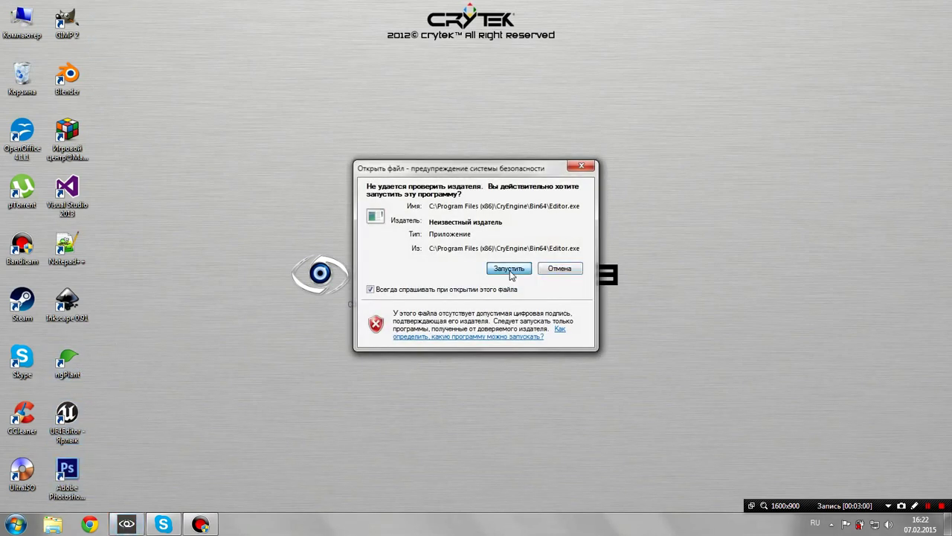
{"action": "left_click", "coordinate": [509, 269]}
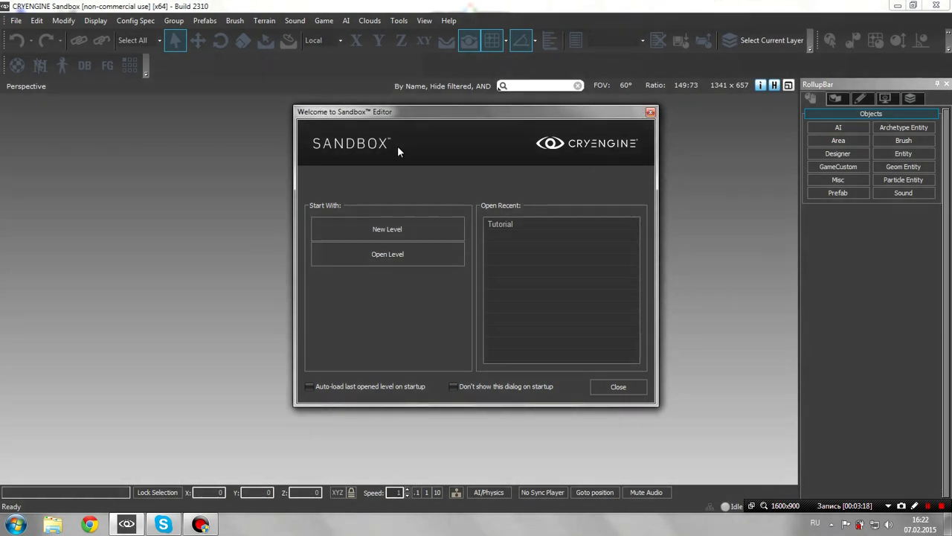
Step: Examine the heightmap resolution options for a new level and cancel without creating it
{"action": "left_click", "coordinate": [403, 231]}
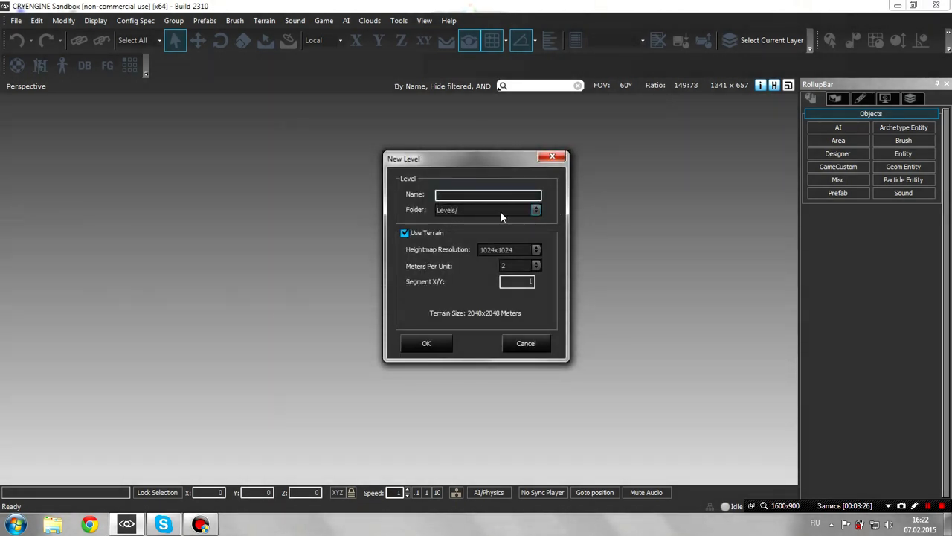
{"action": "left_click", "coordinate": [495, 250]}
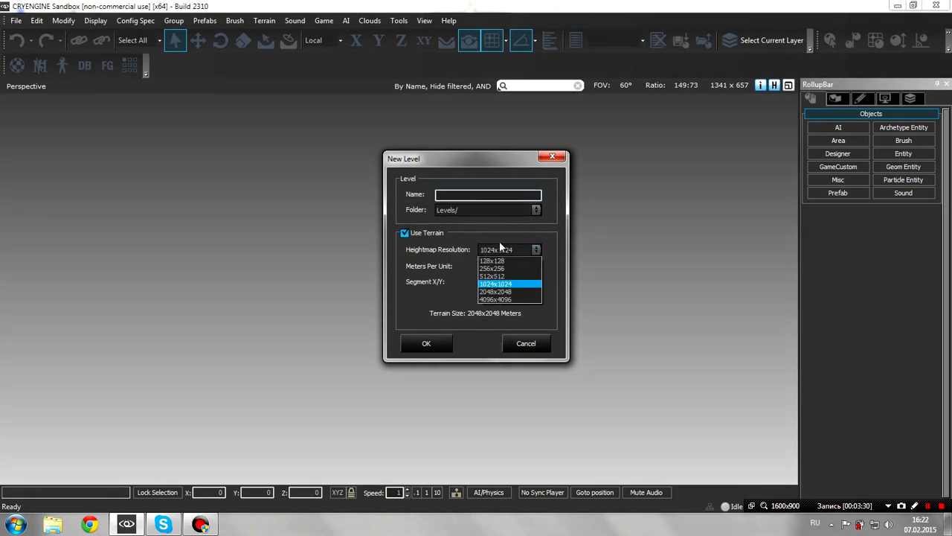
{"action": "left_click", "coordinate": [499, 245]}
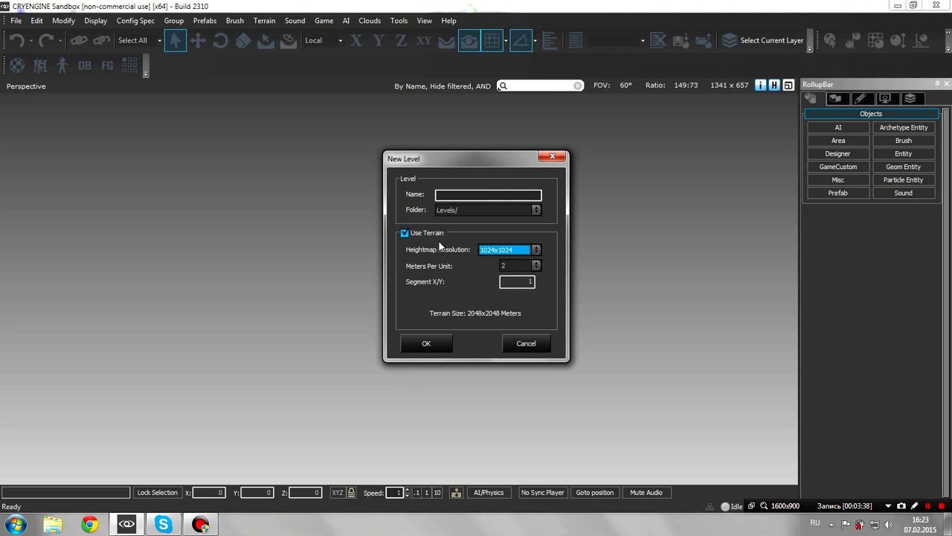
{"action": "left_click", "coordinate": [536, 250]}
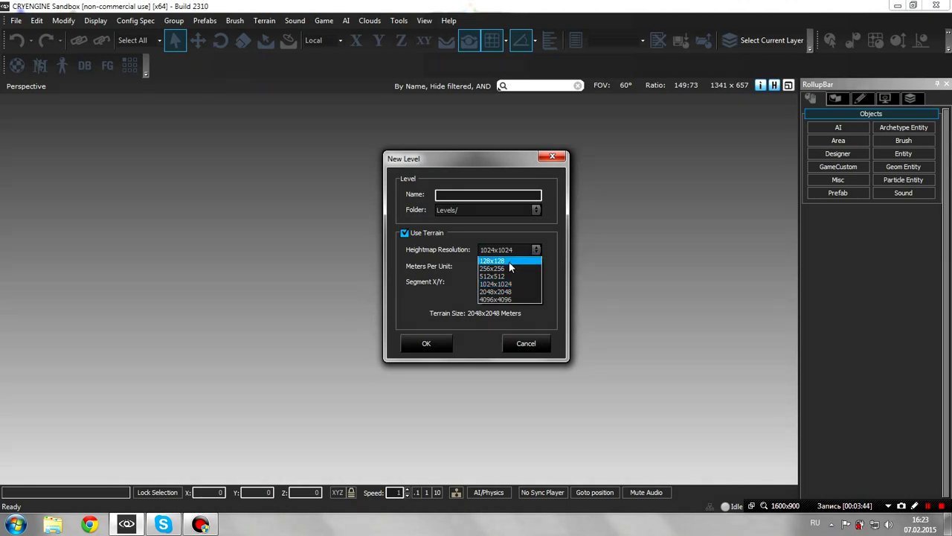
{"action": "left_click", "coordinate": [546, 232]}
{"action": "left_click", "coordinate": [525, 343]}
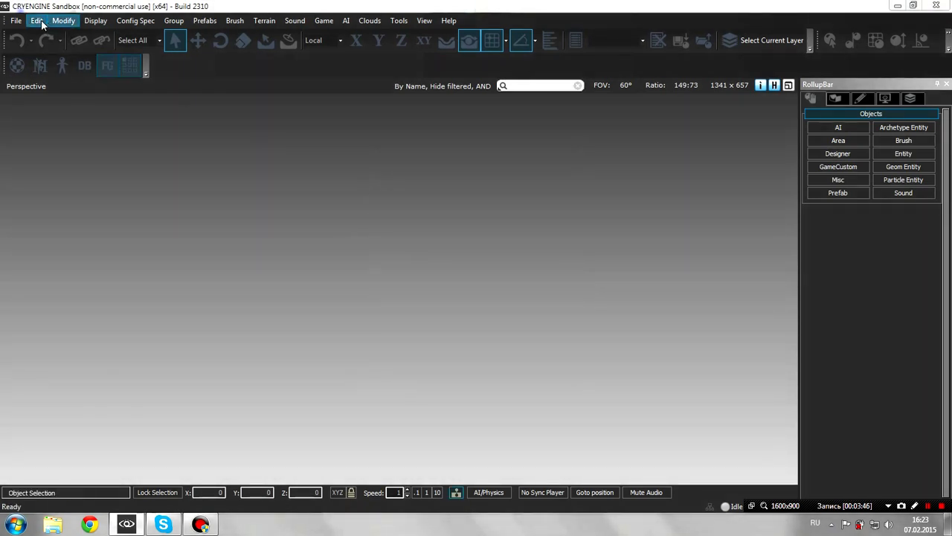
Step: Open the existing Tutorial level
{"action": "left_click", "coordinate": [16, 20]}
{"action": "left_click", "coordinate": [37, 50]}
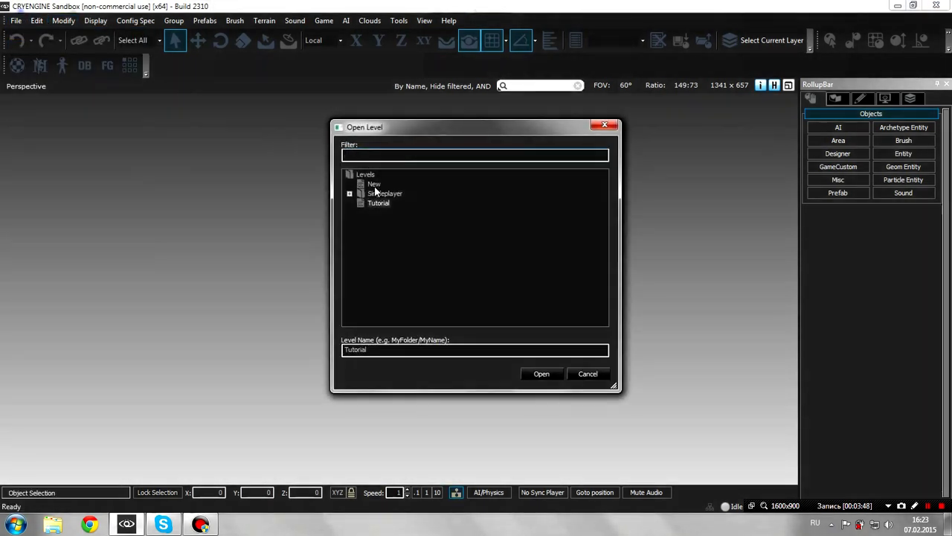
{"action": "double_click", "coordinate": [380, 203]}
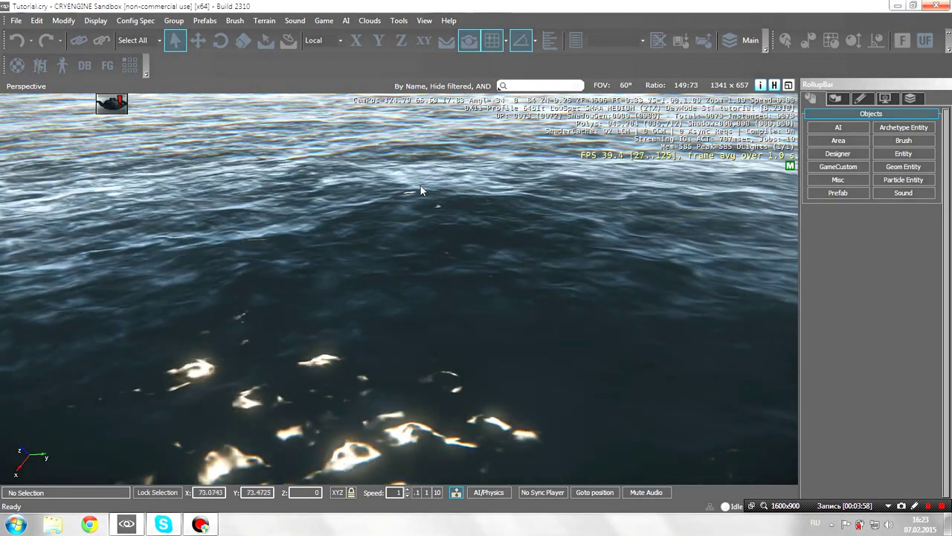
{"action": "scroll", "coordinate": [420, 185], "scroll_direction": "down", "scroll_amount": 5}
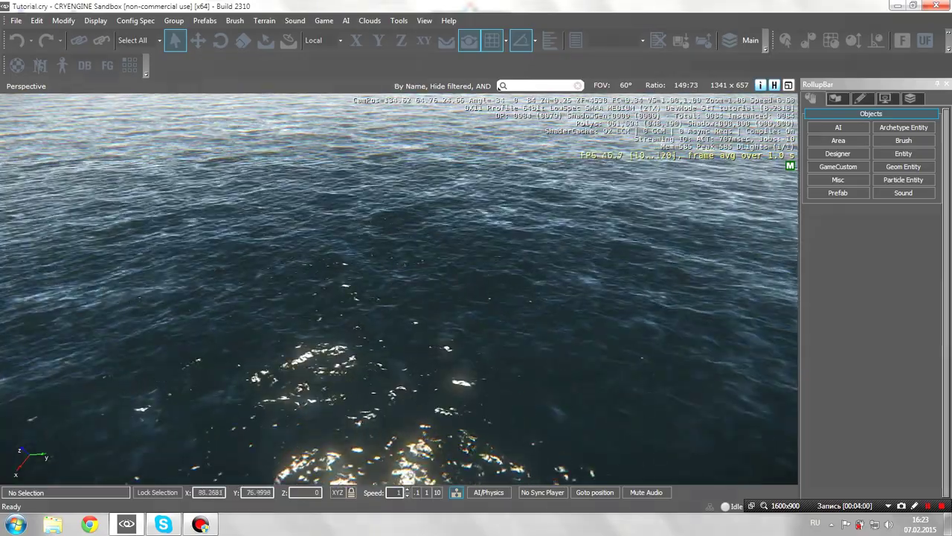
{"action": "scroll", "coordinate": [432, 224], "scroll_direction": "down", "scroll_amount": 2}
{"action": "right_click_drag", "start_coordinate": [432, 224], "coordinate": [440, 276]}
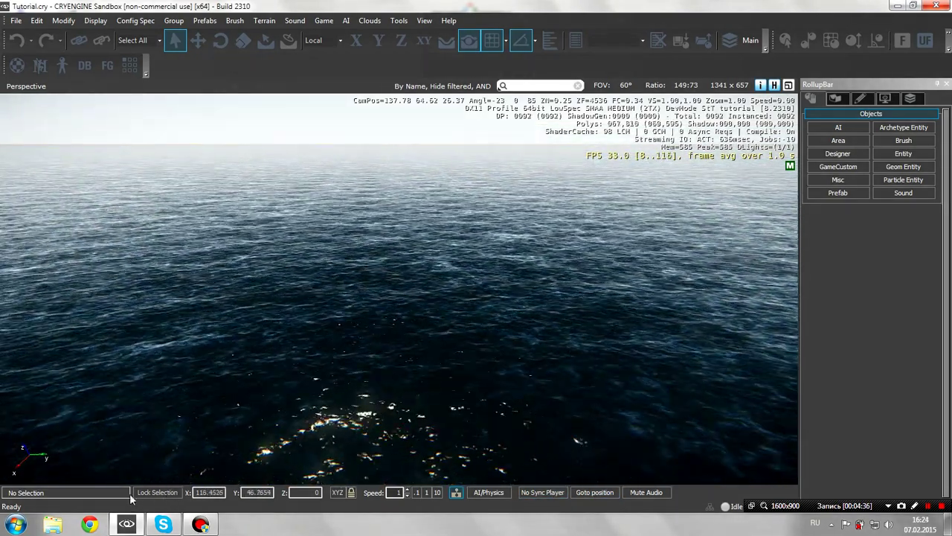
{"action": "left_click", "coordinate": [489, 492]}
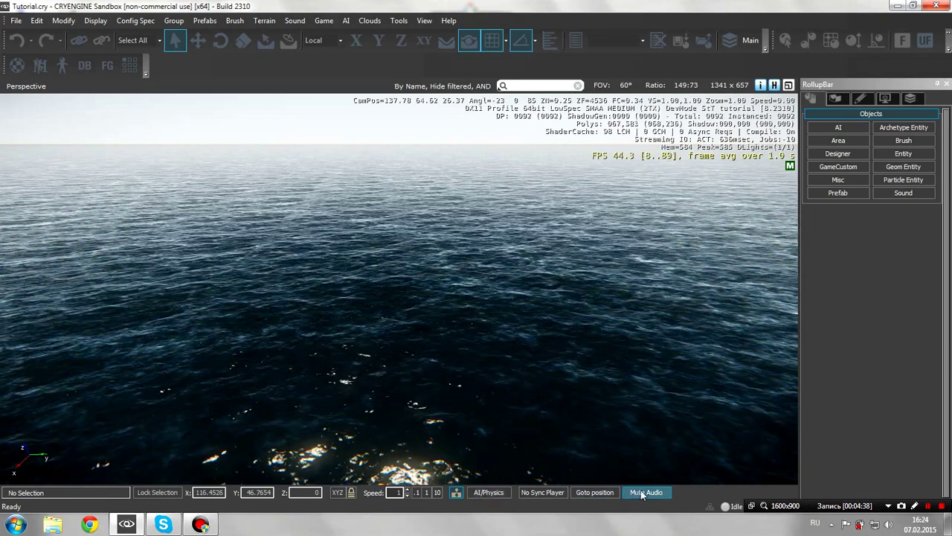
{"action": "left_click", "coordinate": [489, 492]}
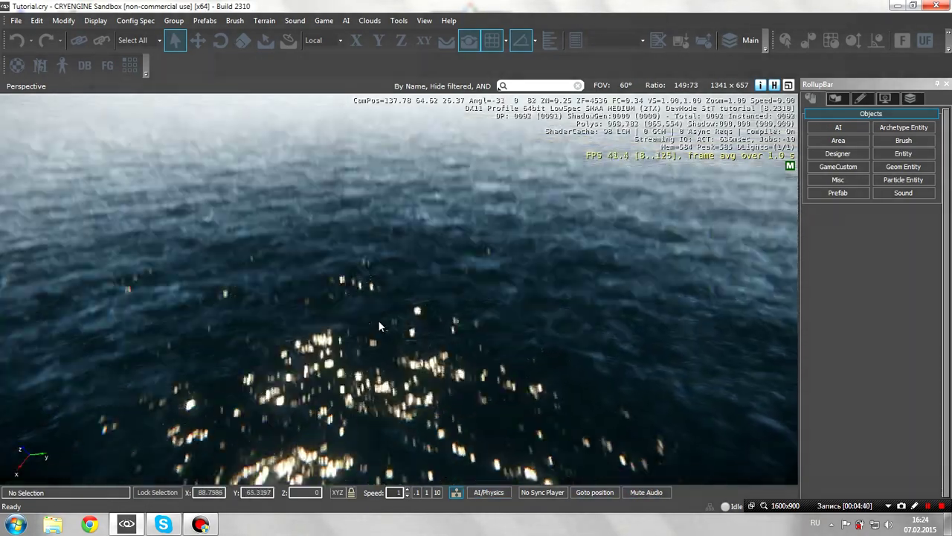
Step: Cycle the viewport's debug information display through its detail levels
{"action": "right_click_drag", "start_coordinate": [378, 322], "coordinate": [379, 326]}
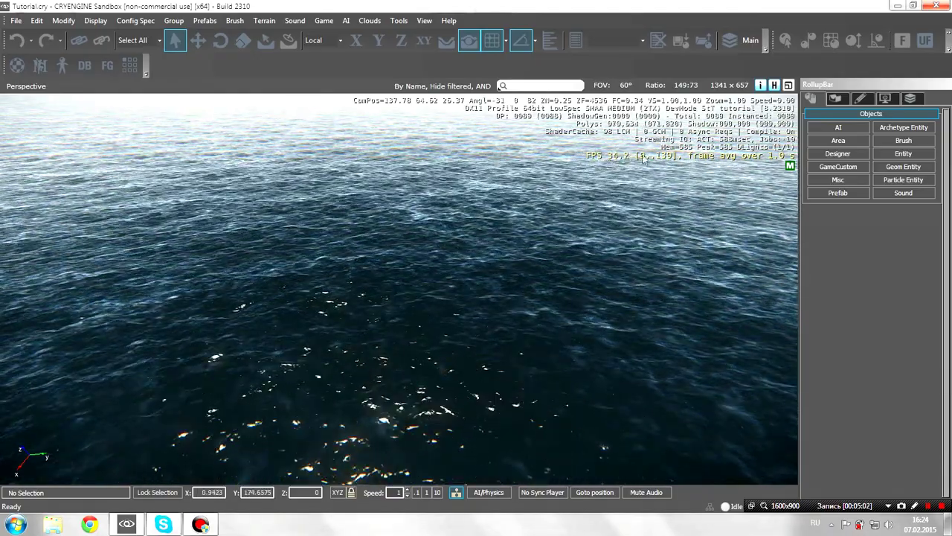
{"action": "left_click", "coordinate": [761, 87]}
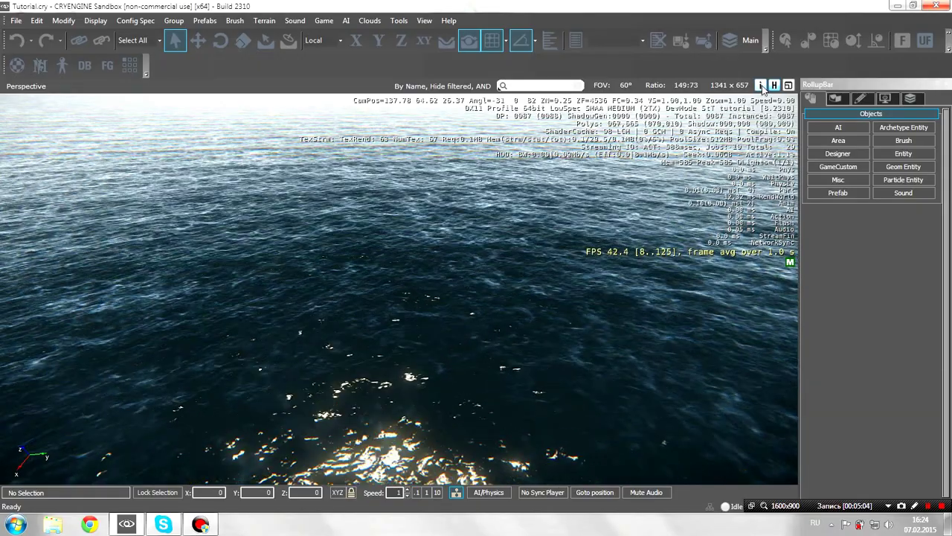
{"action": "left_click", "coordinate": [760, 86]}
{"action": "left_click", "coordinate": [761, 86]}
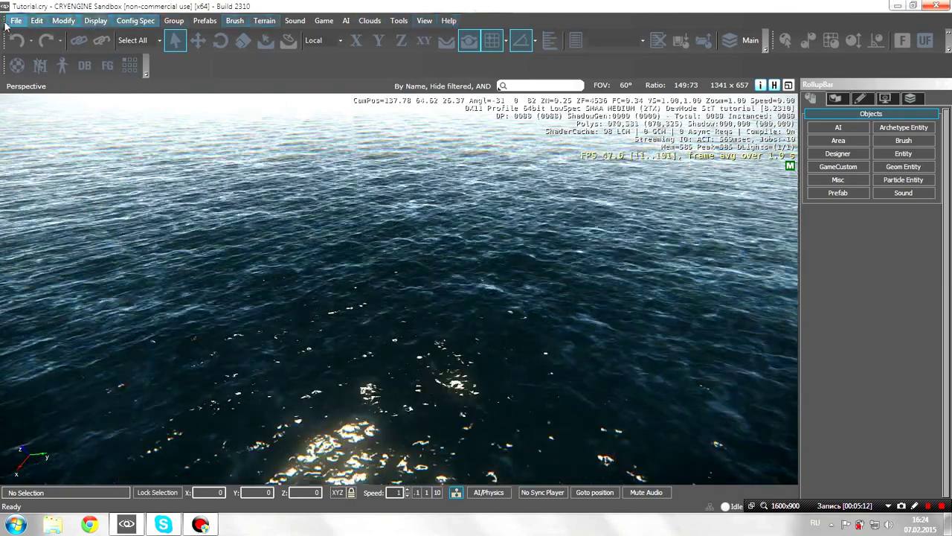
Step: Examine the commands available for files, editing, prefabs, terrain and help
{"action": "left_click_drag", "start_coordinate": [111, 21], "coordinate": [291, 20]}
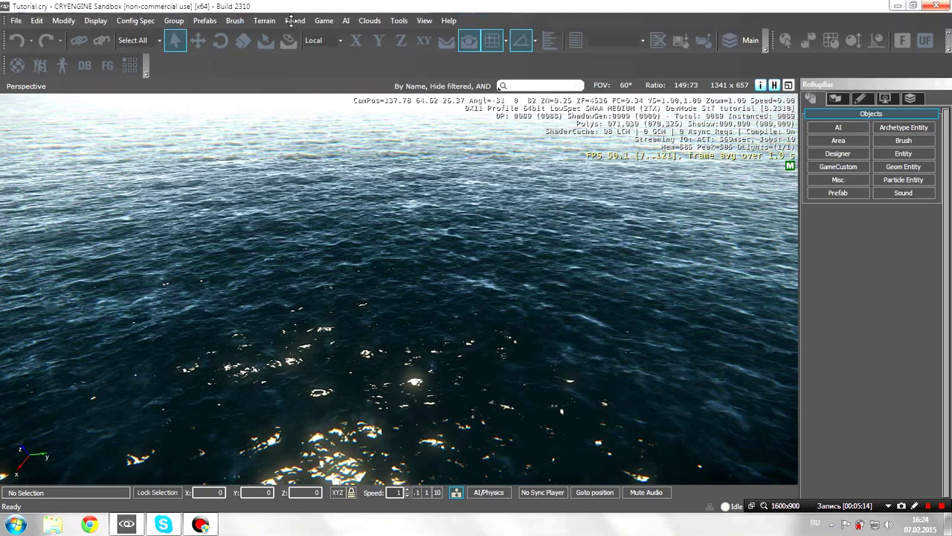
{"action": "left_click", "coordinate": [15, 21]}
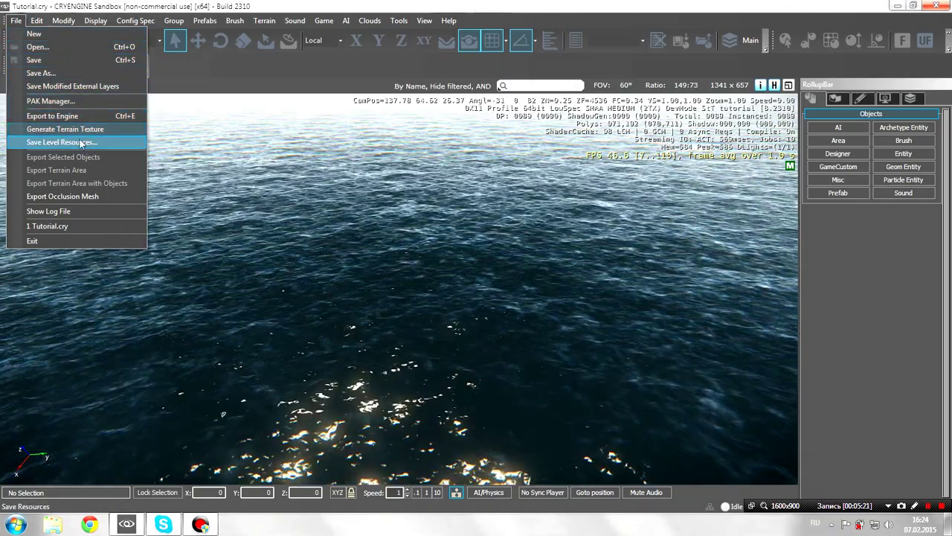
{"action": "mouse_move", "coordinate": [33, 22]}
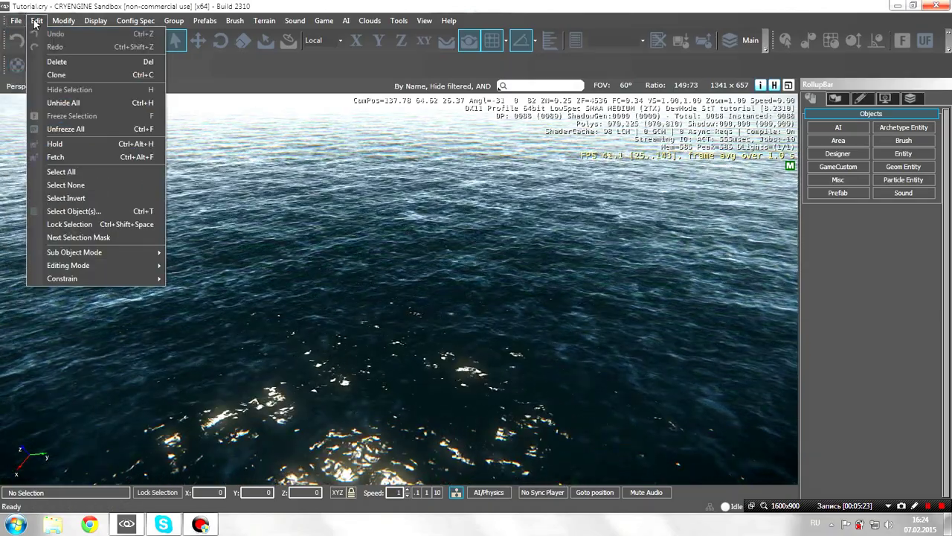
{"action": "mouse_move", "coordinate": [181, 28]}
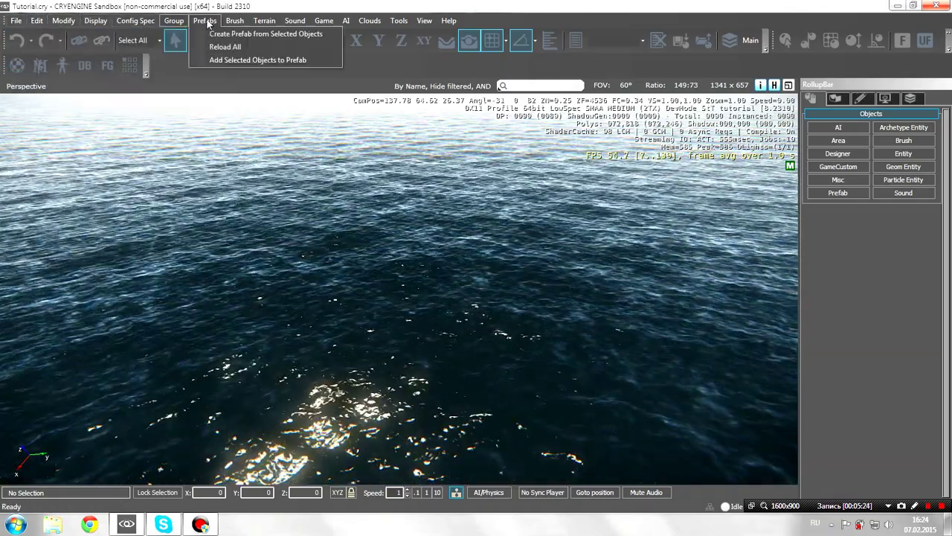
{"action": "mouse_move", "coordinate": [258, 23]}
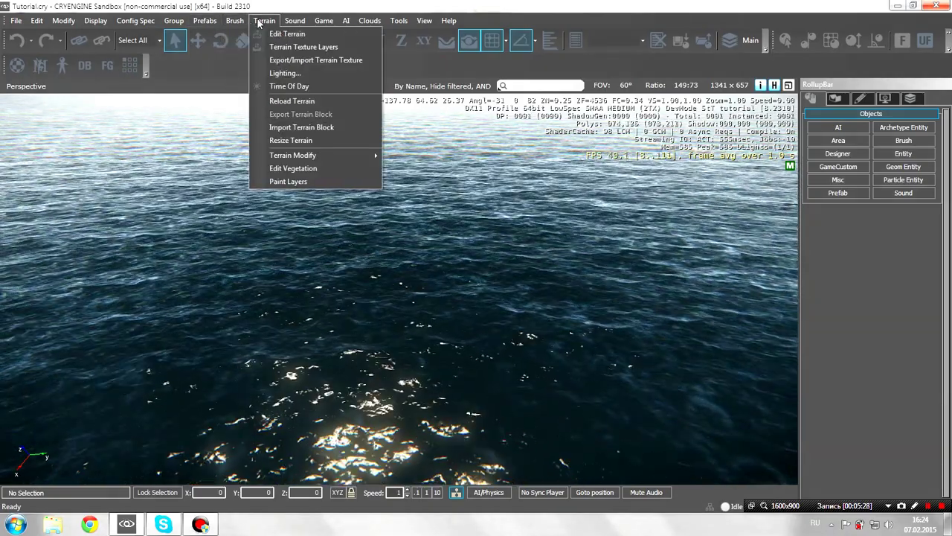
{"action": "mouse_move", "coordinate": [449, 20]}
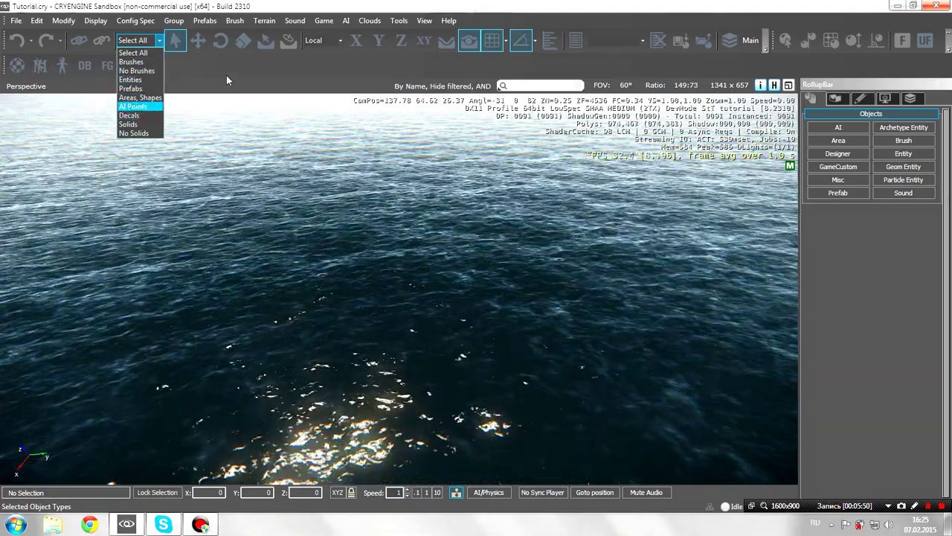
Step: Examine the selection filter types, the reference coordinate systems, and the Snap to Grid and Snap Angle toggles
{"action": "left_click", "coordinate": [191, 63]}
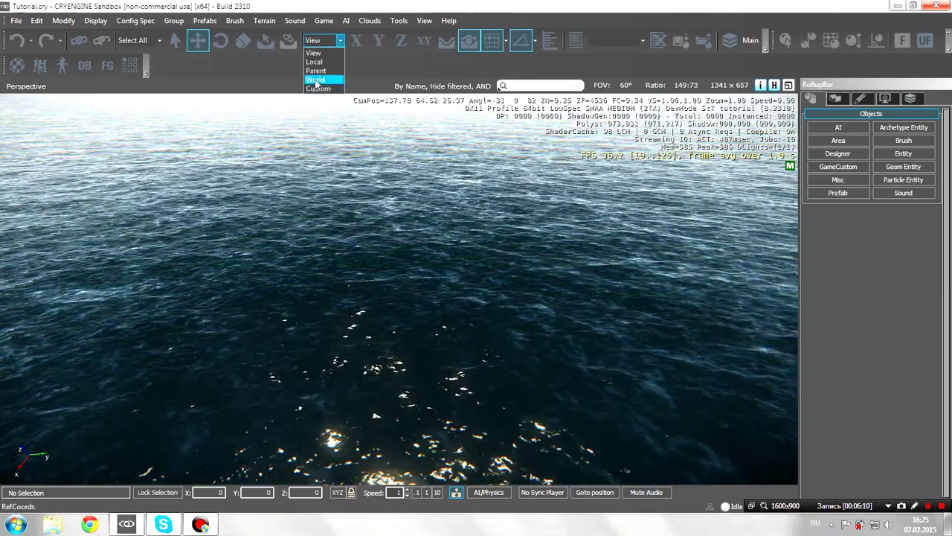
{"action": "left_click", "coordinate": [368, 57]}
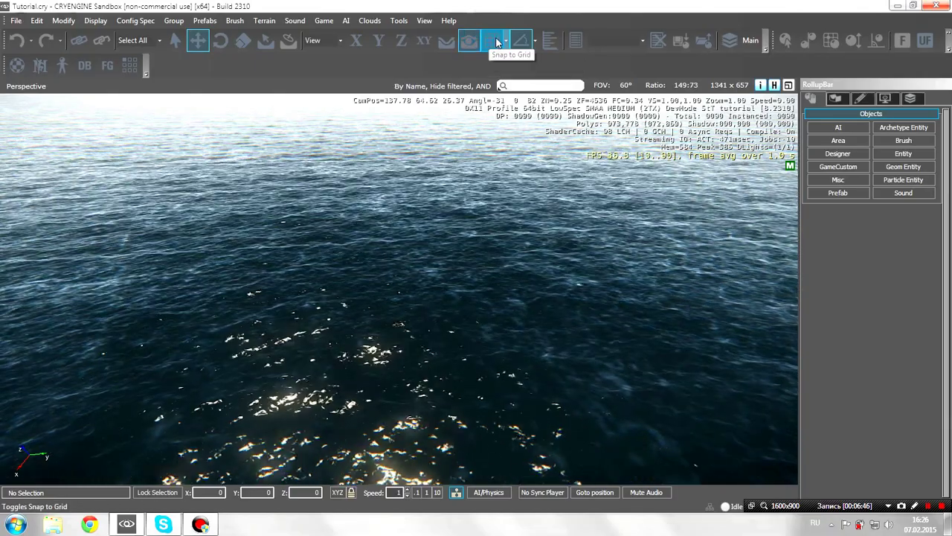
{"action": "left_click", "coordinate": [497, 42]}
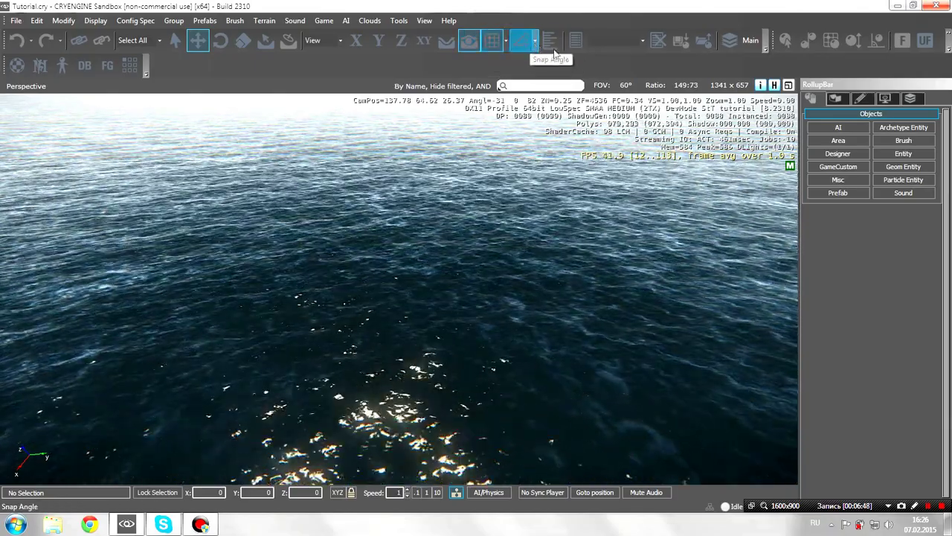
{"action": "left_click", "coordinate": [521, 41]}
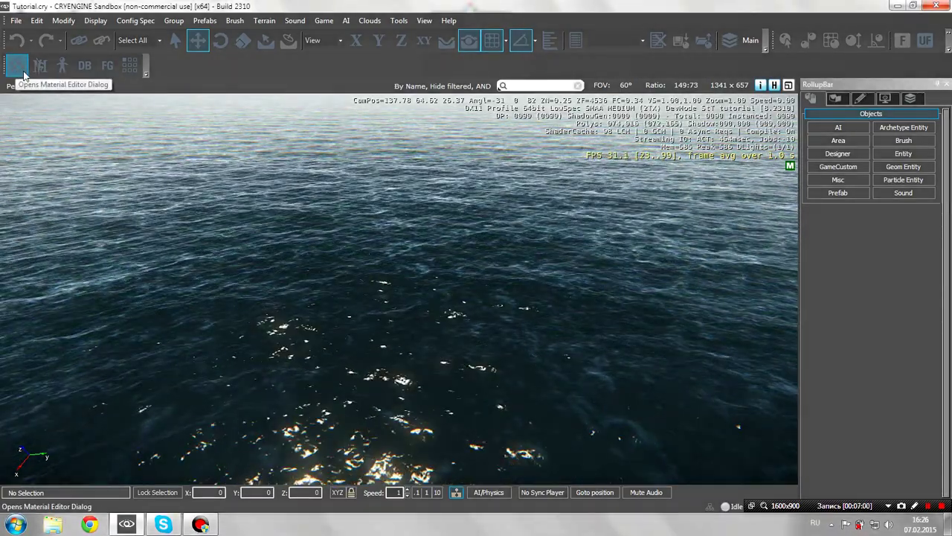
Step: View the Material Editor and close it, and open the Mannequin Editor with its window enlarged to show the full layout
{"action": "left_click", "coordinate": [16, 66]}
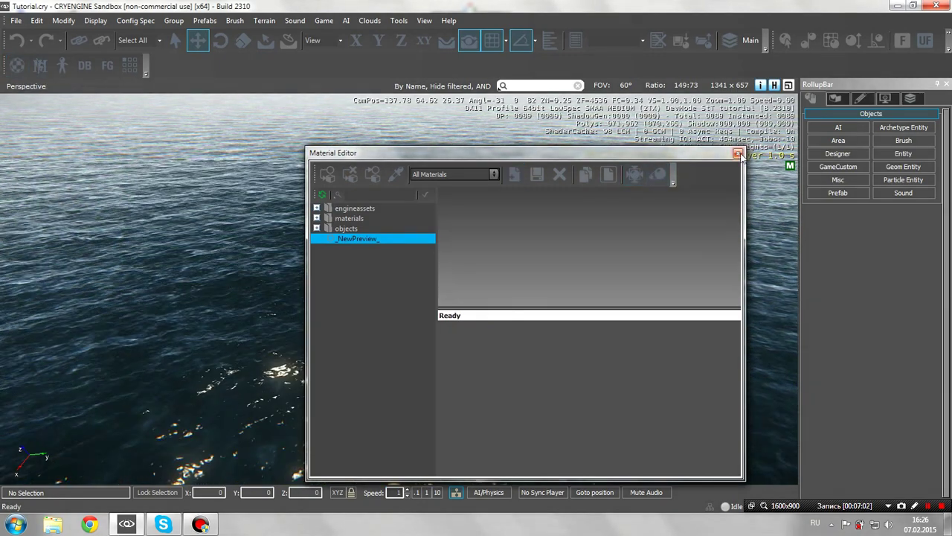
{"action": "left_click", "coordinate": [738, 154]}
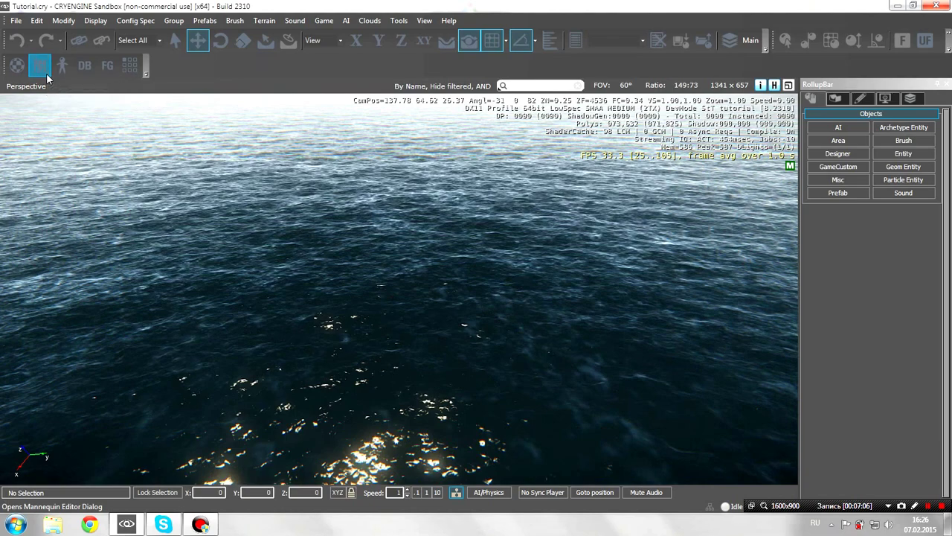
{"action": "left_click", "coordinate": [44, 71]}
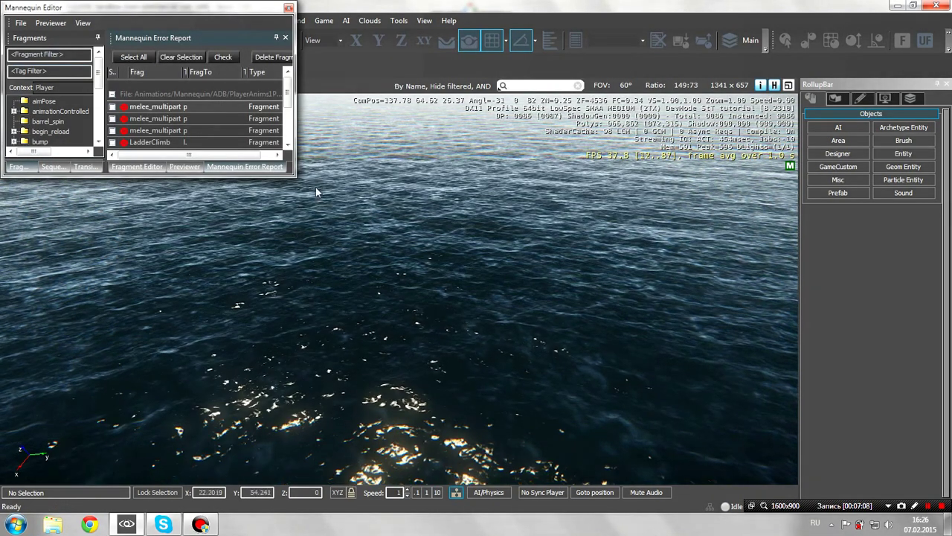
{"action": "left_click_drag", "start_coordinate": [295, 176], "coordinate": [519, 309]}
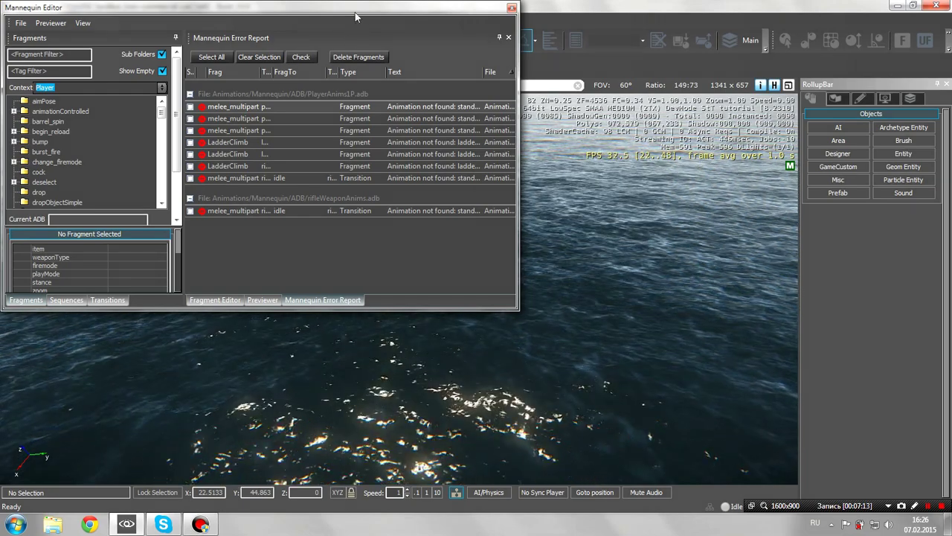
{"action": "left_click_drag", "start_coordinate": [372, 8], "coordinate": [450, 58]}
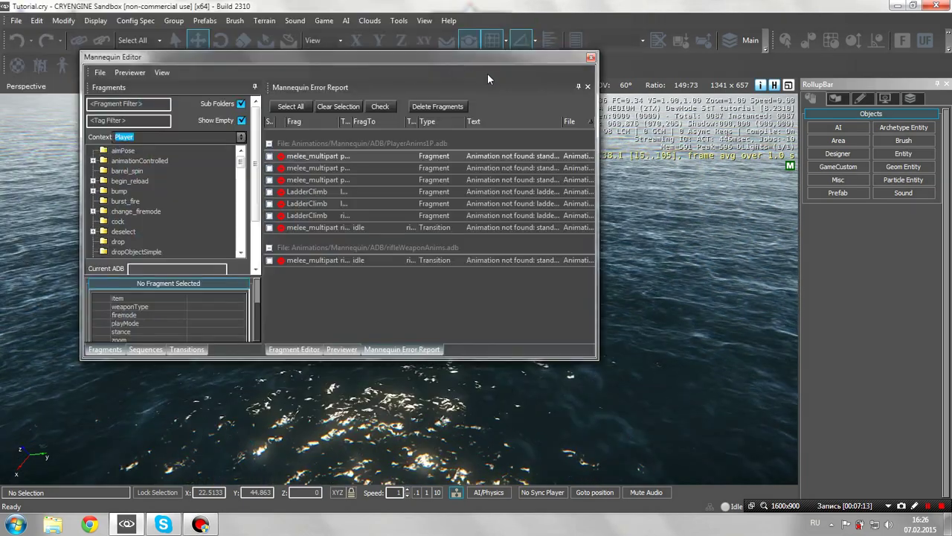
Step: Close the Mannequin Editor, saving PlayerControllerDefs.xml and agreeing to continue despite the PAK file warning
{"action": "left_click", "coordinate": [590, 58]}
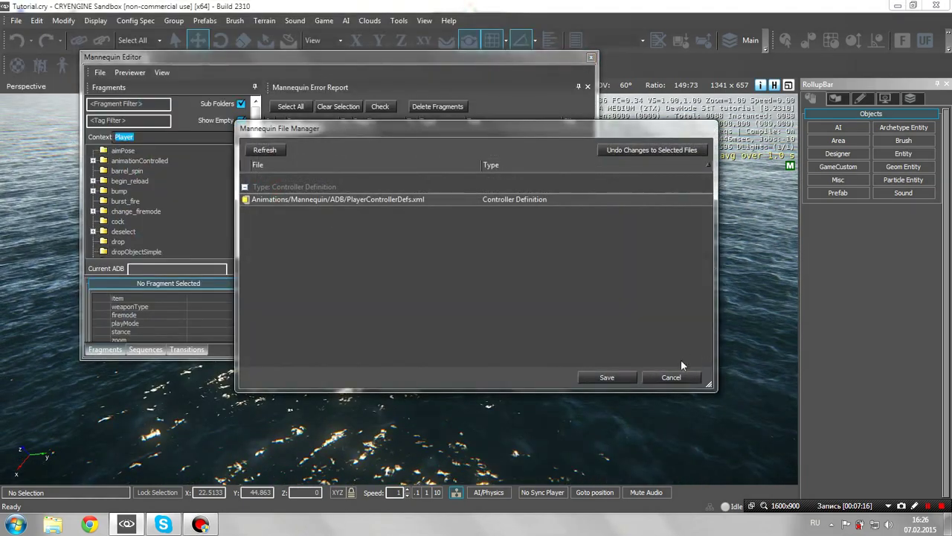
{"action": "left_click", "coordinate": [669, 378]}
{"action": "left_click", "coordinate": [590, 58]}
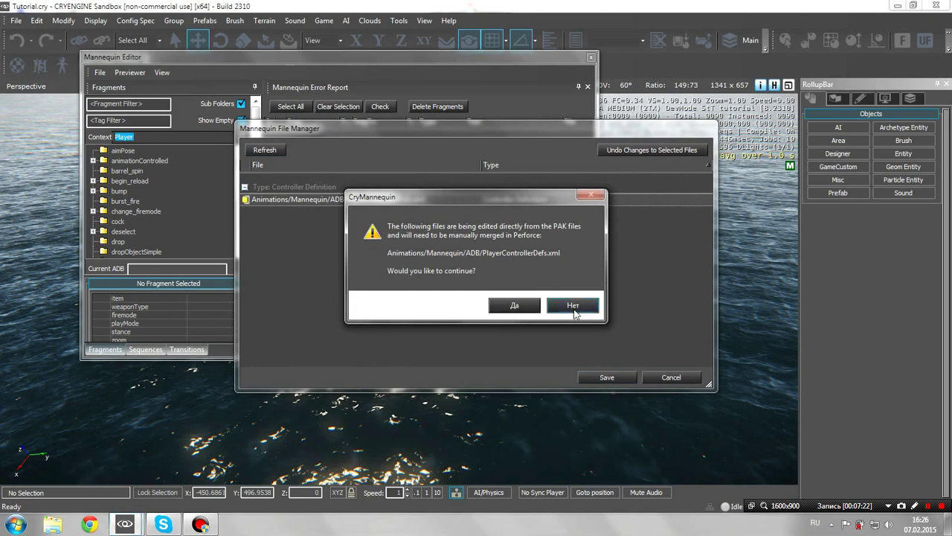
{"action": "left_click", "coordinate": [573, 307]}
{"action": "left_click", "coordinate": [674, 378]}
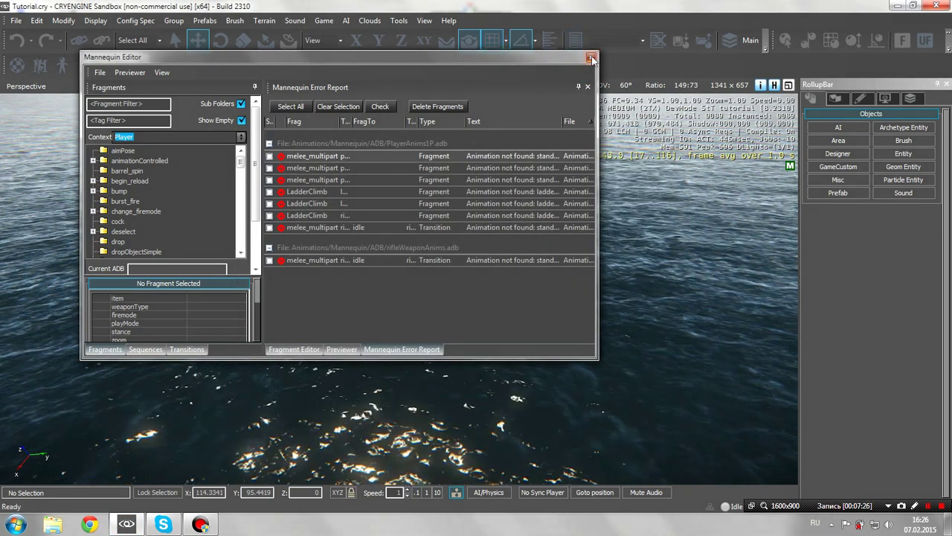
{"action": "key", "text": "ctrl+s"}
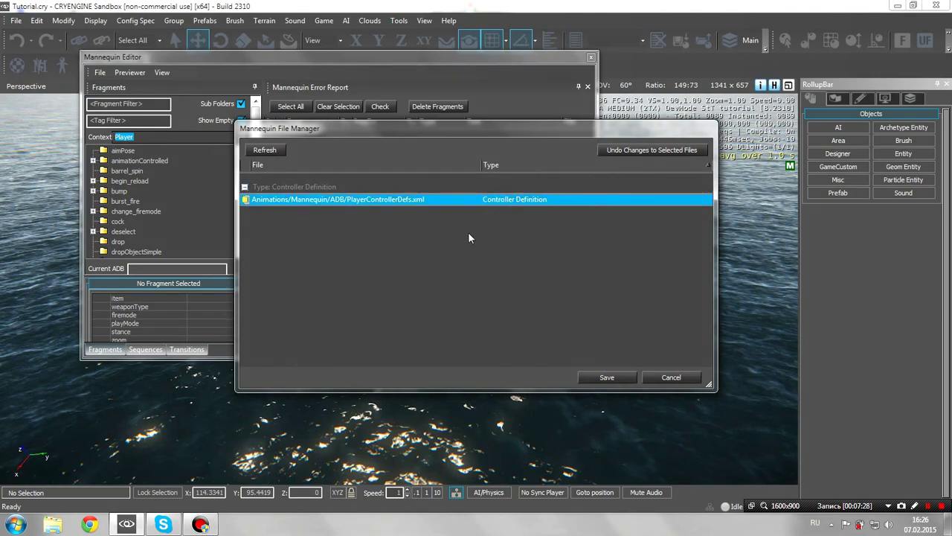
{"action": "left_click", "coordinate": [605, 378]}
{"action": "left_click", "coordinate": [514, 306]}
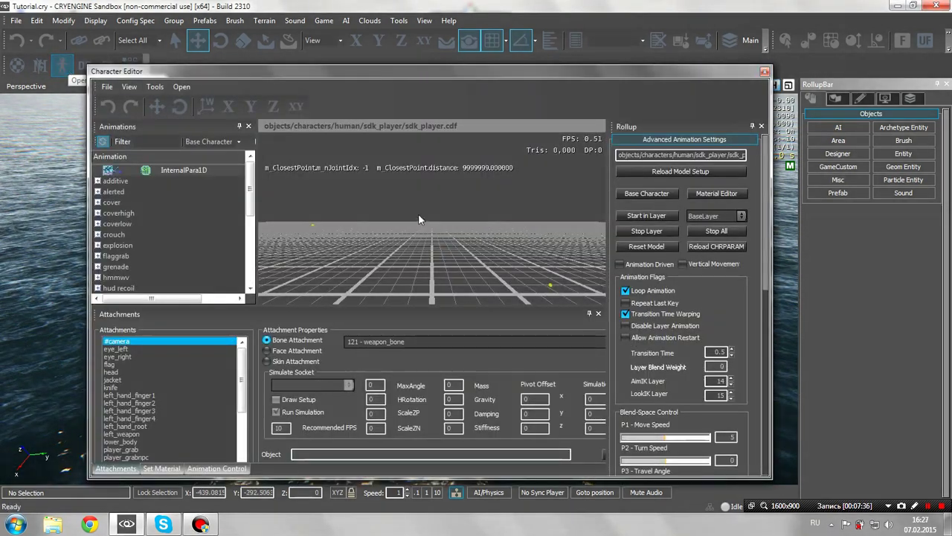
Step: Examine the sdk_player model in the Character Editor and close the editor
{"action": "scroll", "coordinate": [487, 214], "scroll_direction": "down", "scroll_amount": 3}
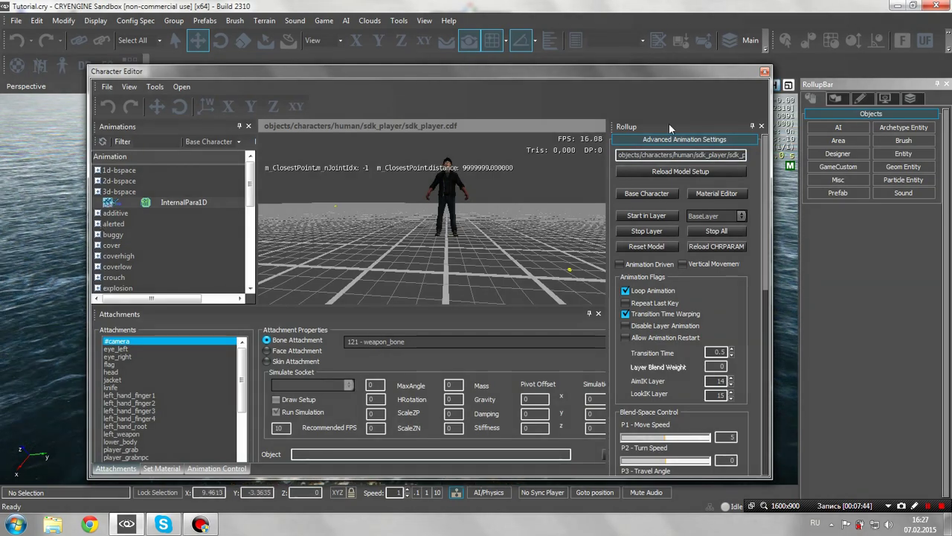
{"action": "left_click", "coordinate": [763, 72]}
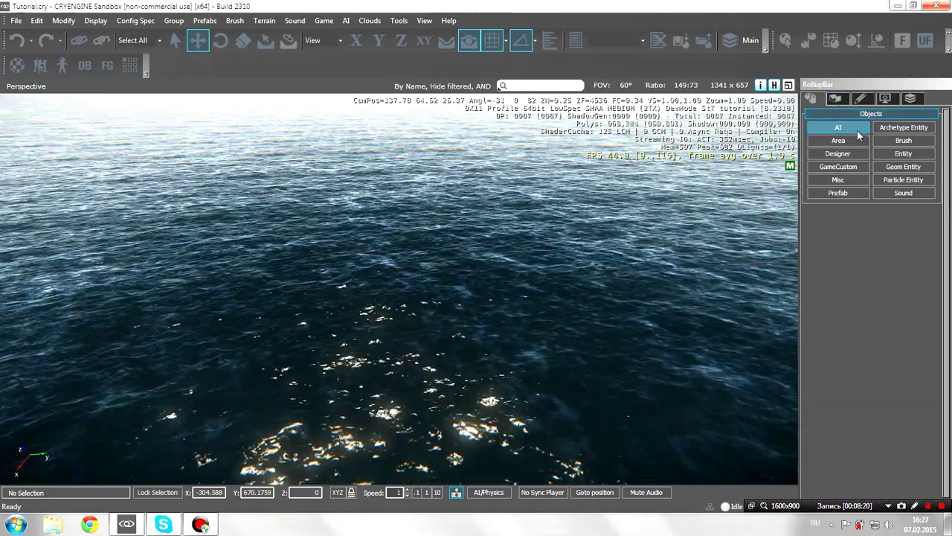
Step: Browse the Brush object library, including the natural rocks folders, and collapse the folders again
{"action": "left_click", "coordinate": [902, 142]}
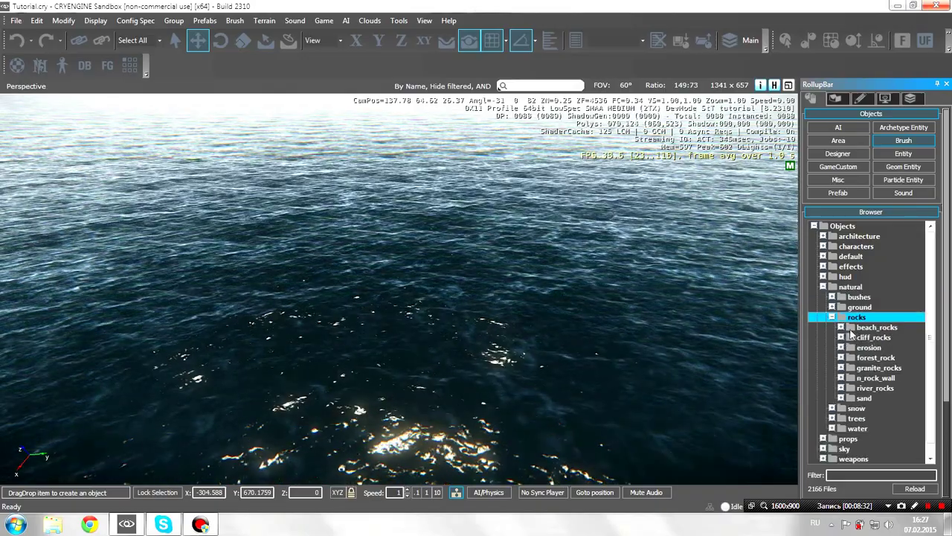
{"action": "left_click", "coordinate": [832, 317]}
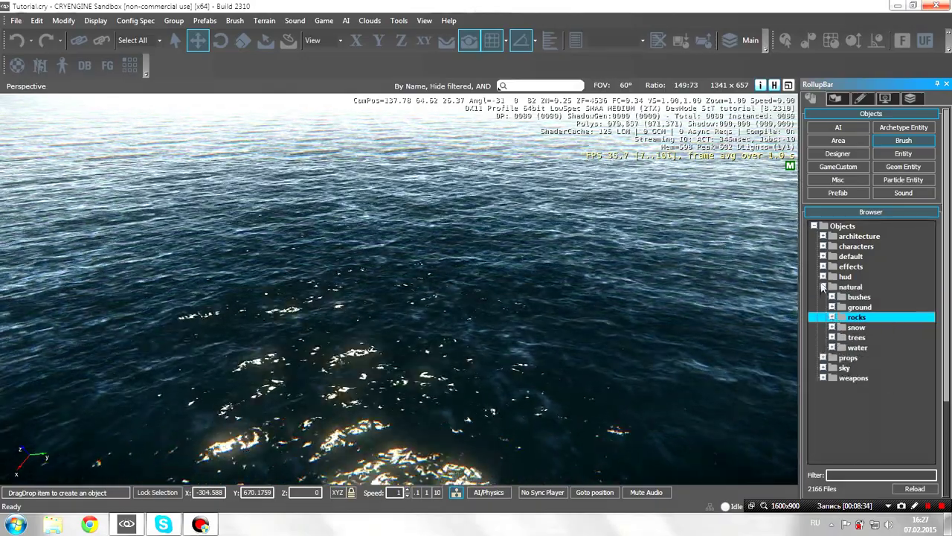
{"action": "left_click", "coordinate": [822, 286]}
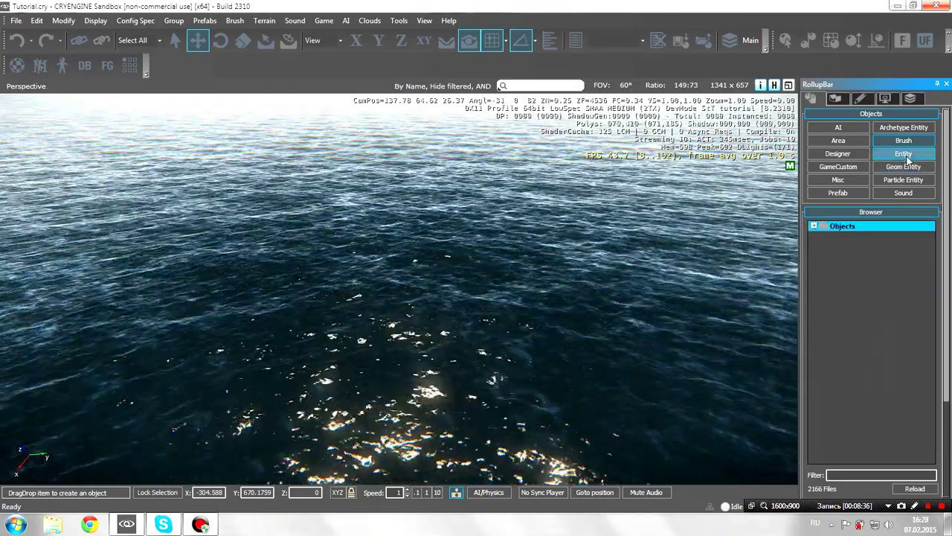
Step: Browse the Entity categories, including Lights, and list the Misc object types
{"action": "left_click", "coordinate": [906, 154]}
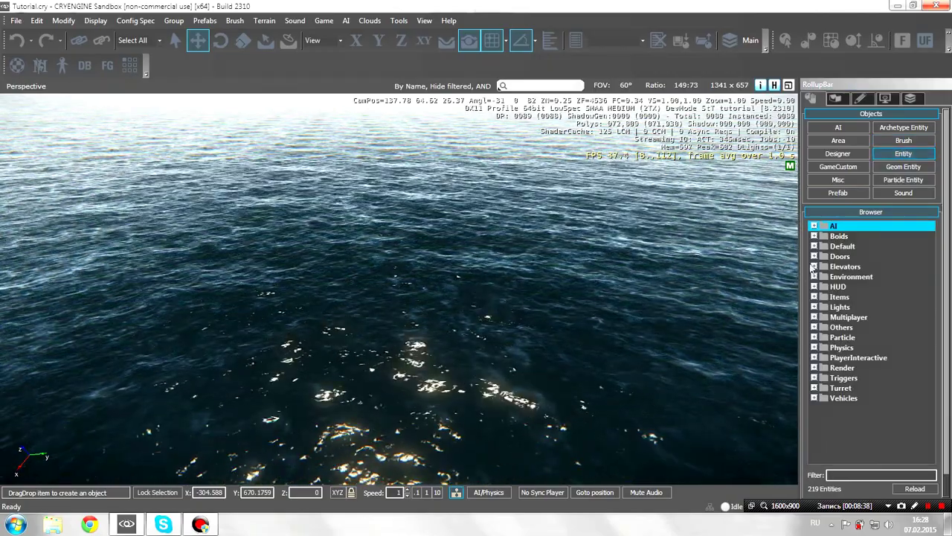
{"action": "left_click", "coordinate": [814, 307]}
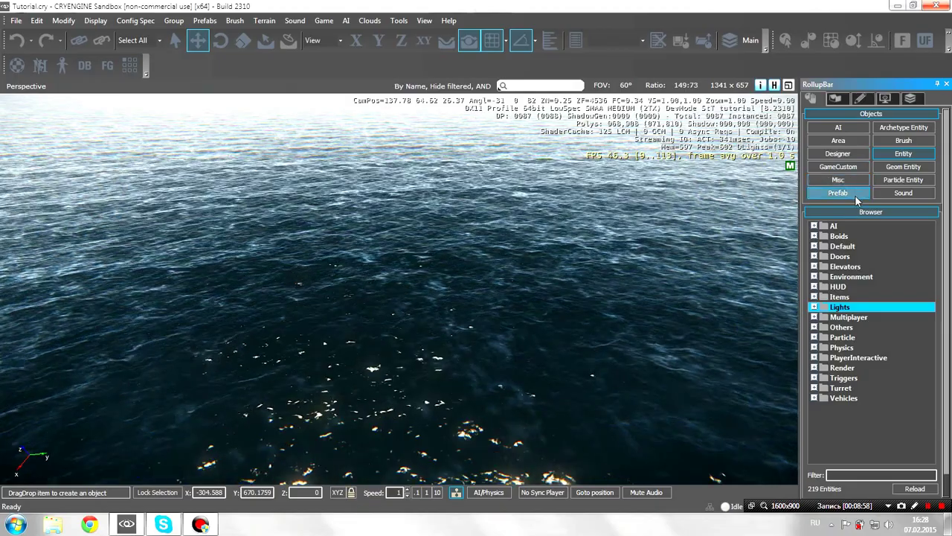
{"action": "left_click", "coordinate": [851, 179]}
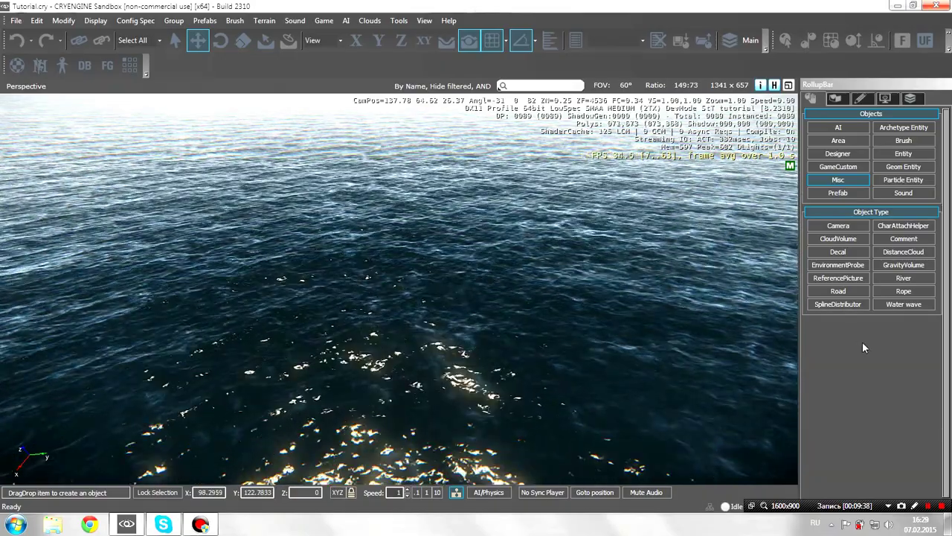
Step: Leave object creation by returning to the Select tool and display the terrain editing tools
{"action": "left_click", "coordinate": [175, 40]}
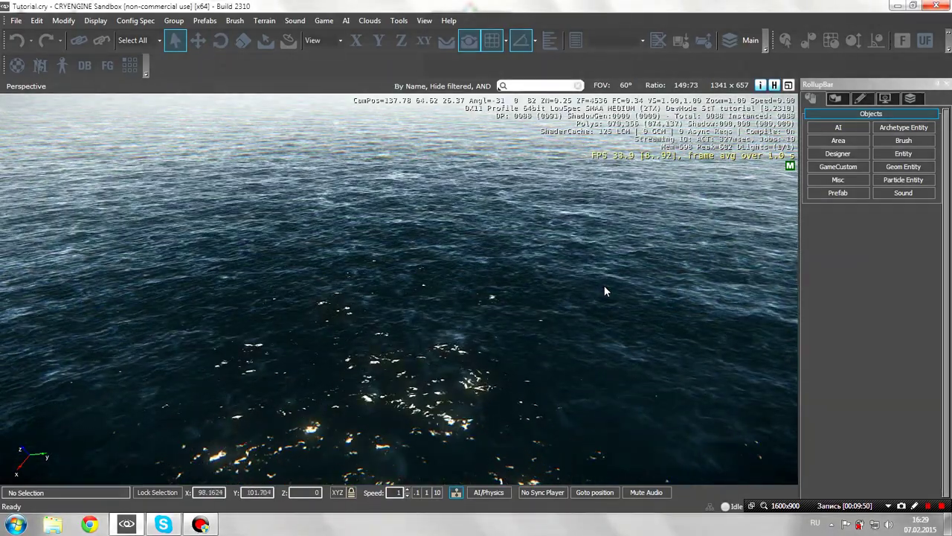
{"action": "right_click_drag", "start_coordinate": [601, 285], "coordinate": [596, 258]}
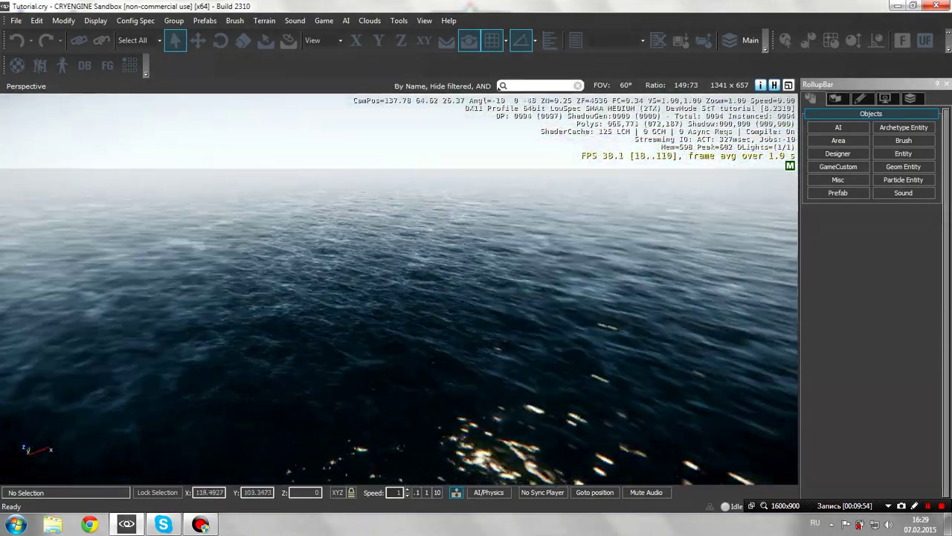
{"action": "right_click_drag", "start_coordinate": [450, 350], "coordinate": [451, 337]}
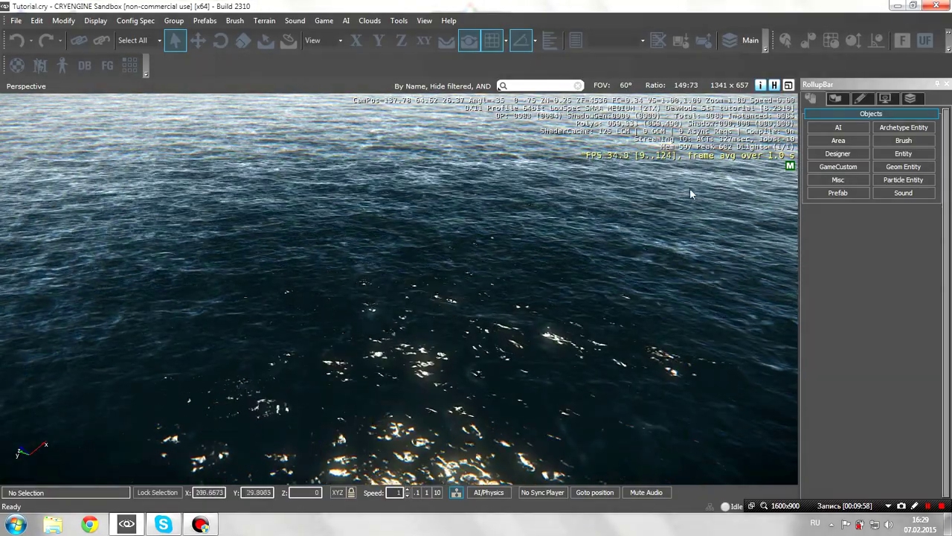
{"action": "left_click", "coordinate": [835, 100]}
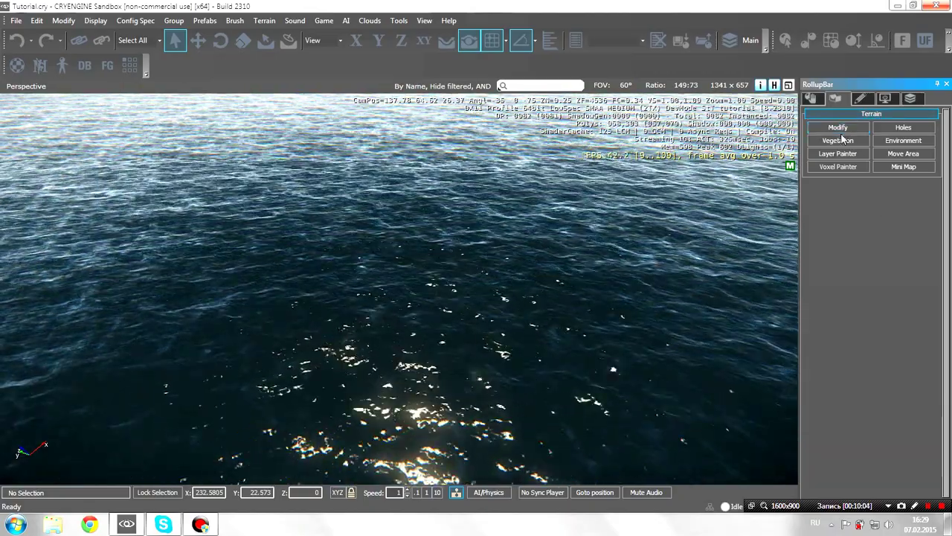
Step: Display the terrain Environment settings and look through the fog, EnvState, cloud shadow and skybox parameters
{"action": "left_click", "coordinate": [895, 143]}
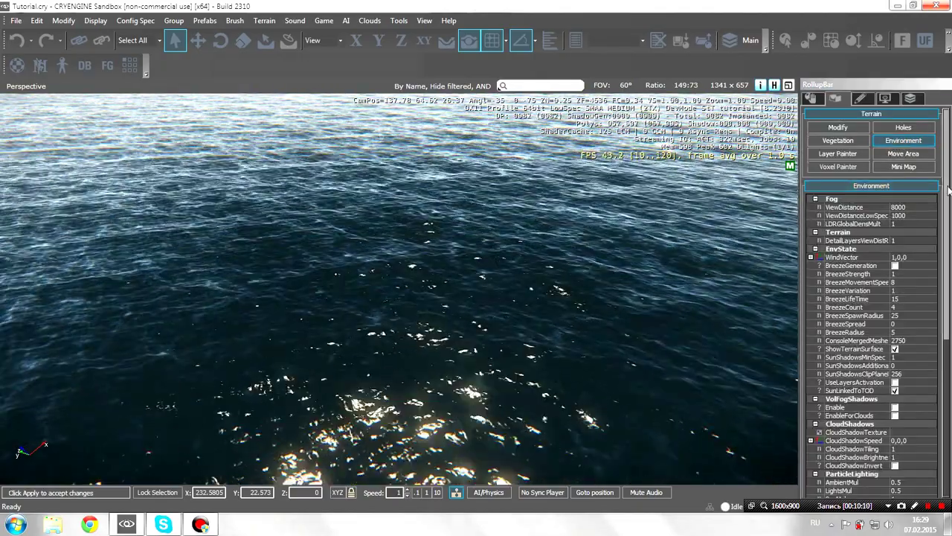
{"action": "scroll", "coordinate": [946, 190], "scroll_direction": "down", "scroll_amount": 1}
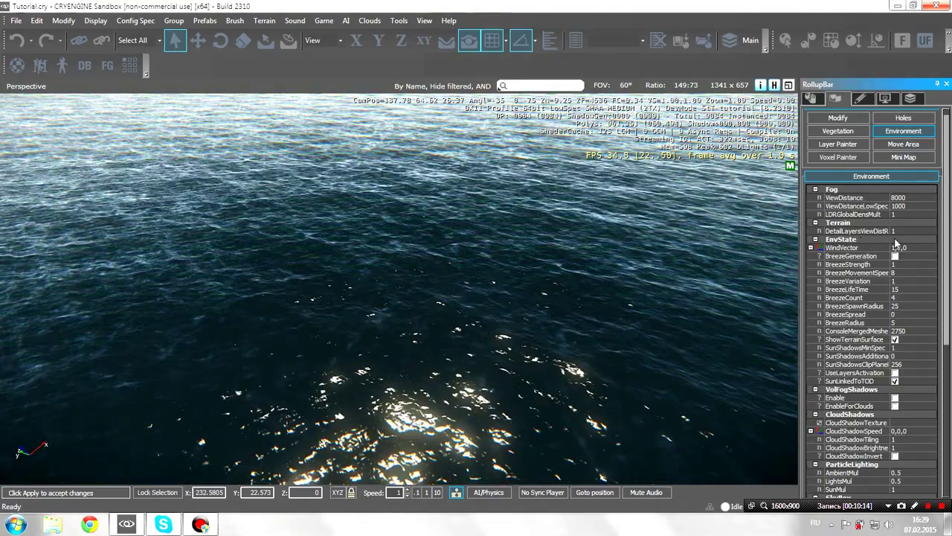
{"action": "scroll", "coordinate": [919, 252], "scroll_direction": "down", "scroll_amount": 1}
{"action": "scroll", "coordinate": [918, 253], "scroll_direction": "down", "scroll_amount": 1}
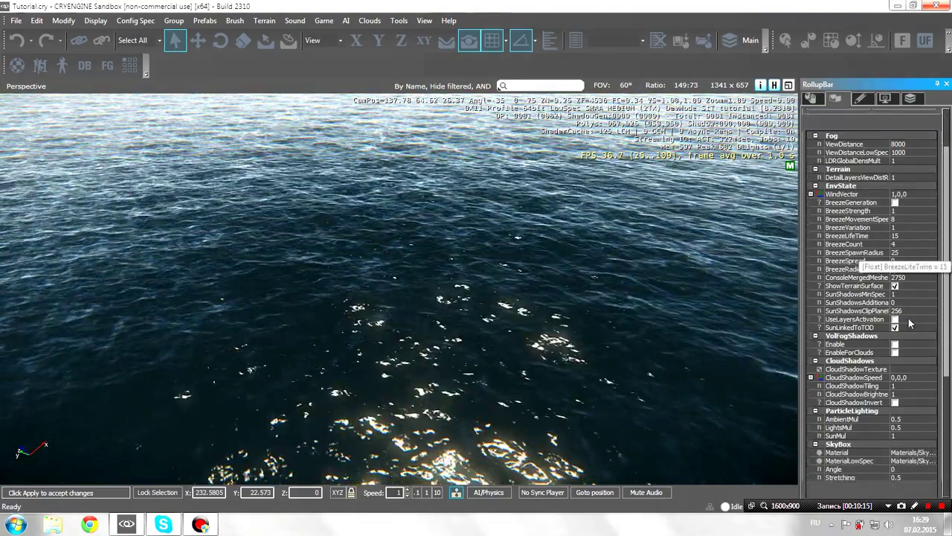
{"action": "scroll", "coordinate": [940, 184], "scroll_direction": "up", "scroll_amount": 3}
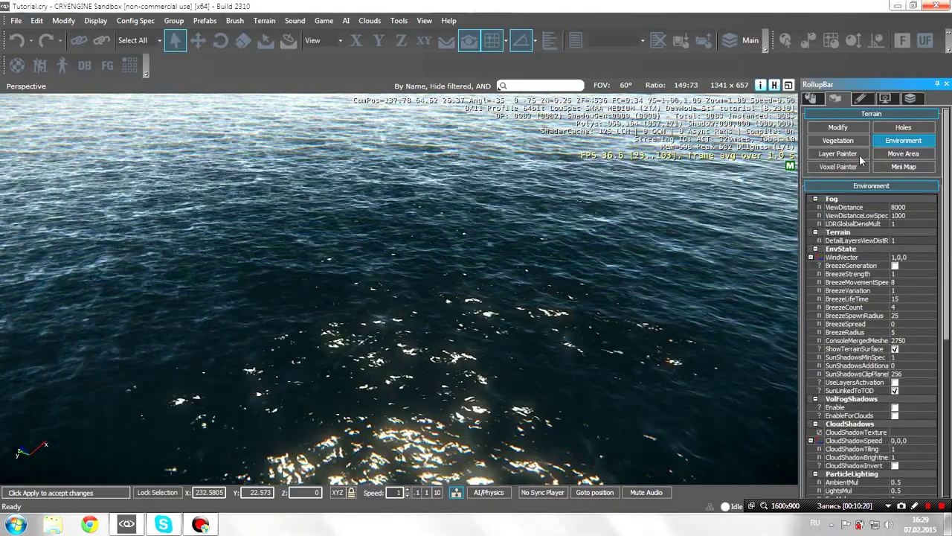
Step: Display the Vegetation painting tools and look around the ocean in the perspective view
{"action": "left_click", "coordinate": [851, 146]}
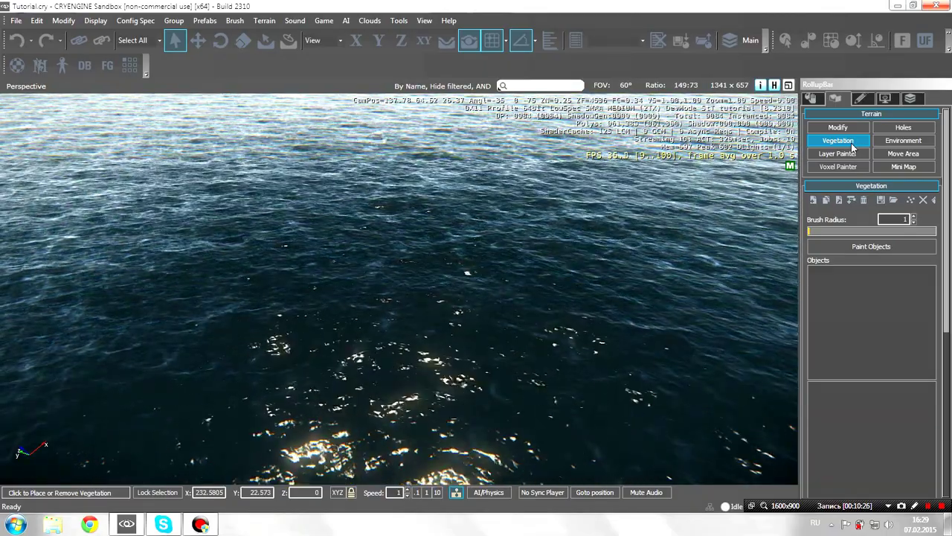
{"action": "left_click", "coordinate": [819, 246]}
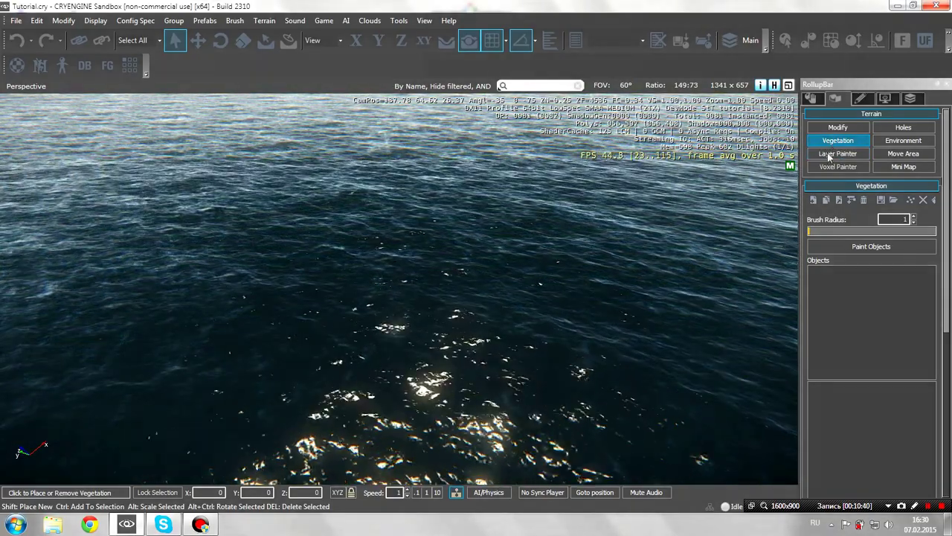
{"action": "right_click_drag", "start_coordinate": [574, 221], "coordinate": [469, 223]}
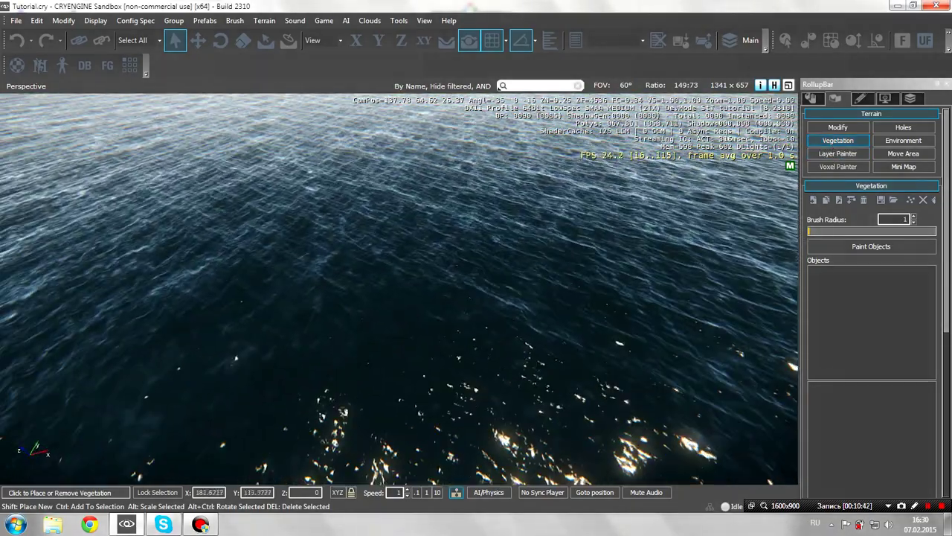
{"action": "right_click_drag", "start_coordinate": [547, 219], "coordinate": [544, 256]}
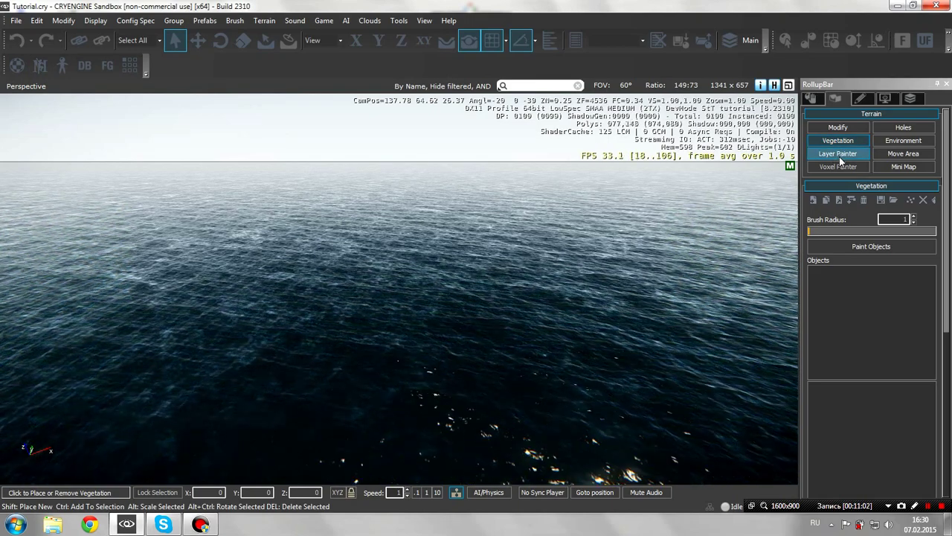
Step: Display the Layer Painter tool and examine its brush, mask and layer filter settings
{"action": "left_click", "coordinate": [840, 157]}
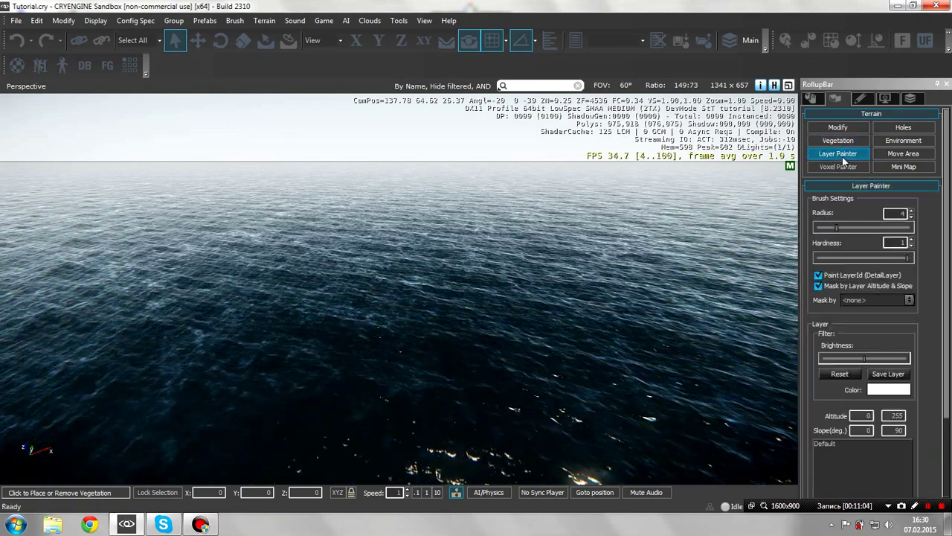
{"action": "scroll", "coordinate": [949, 212], "scroll_direction": "down", "scroll_amount": 1}
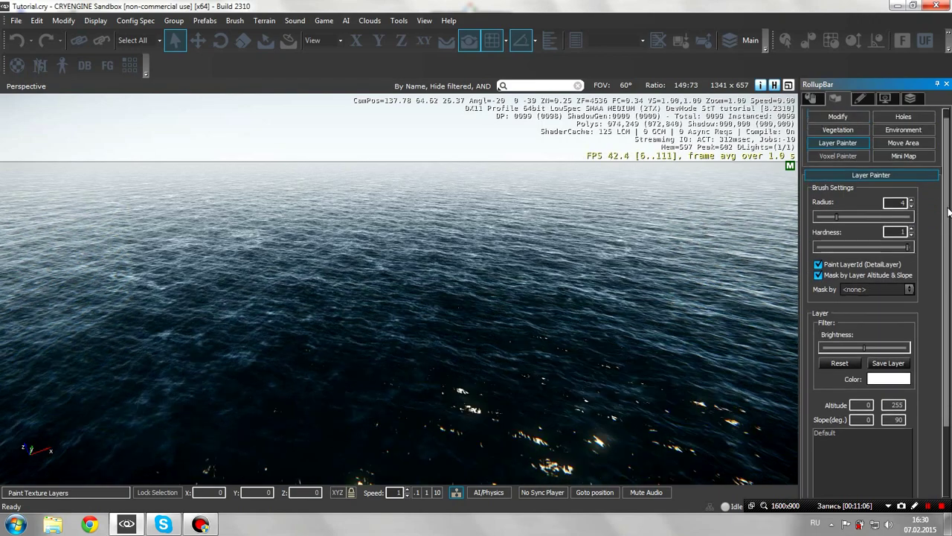
{"action": "mouse_move", "coordinate": [948, 212]}
{"action": "left_mouse_down"}
{"action": "mouse_move", "coordinate": [948, 260]}
{"action": "mouse_move", "coordinate": [950, 197]}
{"action": "left_mouse_up"}
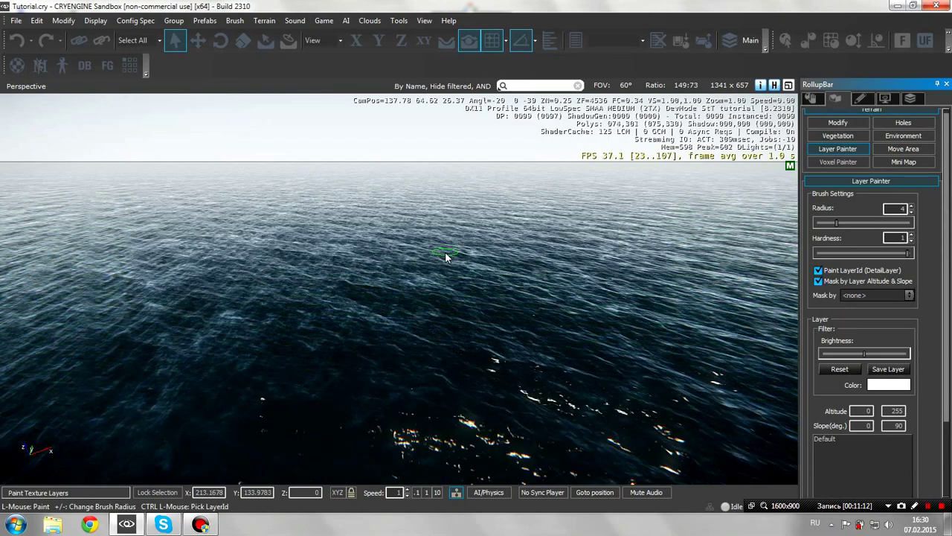
{"action": "left_click_drag", "start_coordinate": [949, 247], "coordinate": [950, 173]}
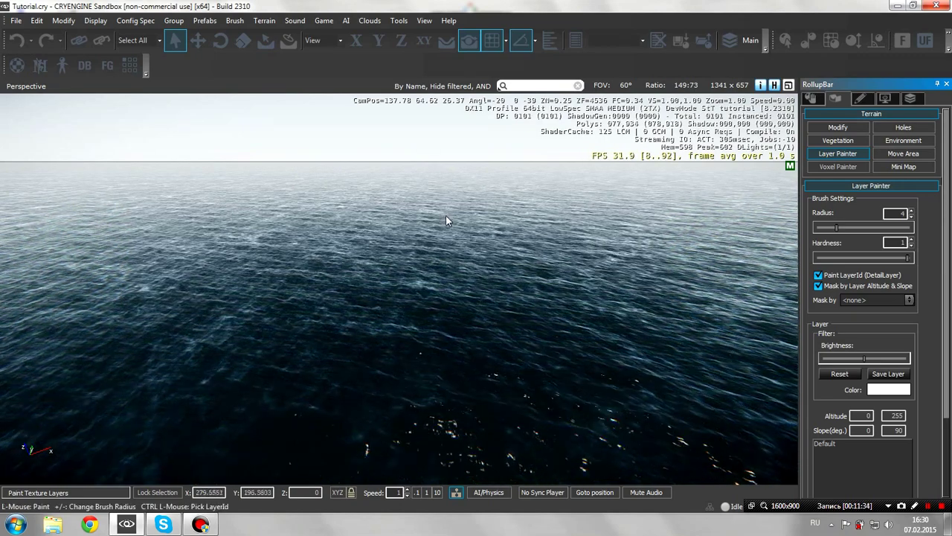
{"action": "right_click_drag", "start_coordinate": [446, 215], "coordinate": [447, 223]}
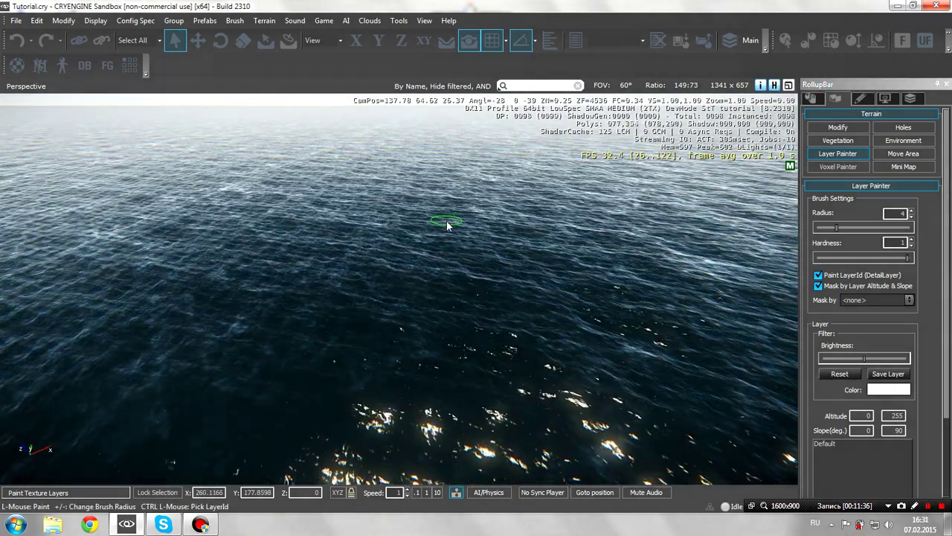